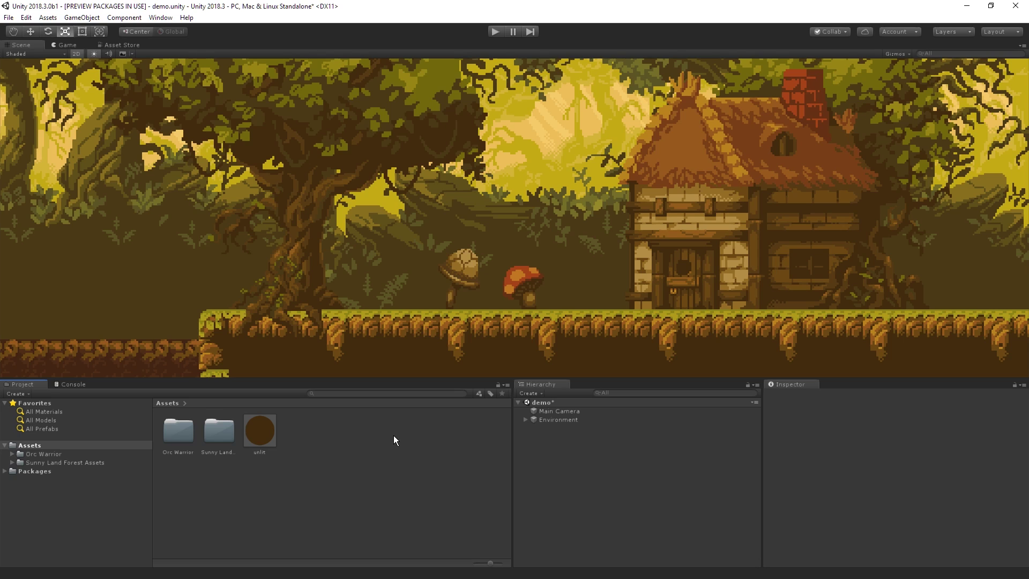
Examine the contents of the Sunny Land Forest Assets and Orc Warrior folders and the forest scene.
click(563, 489)
click(101, 447)
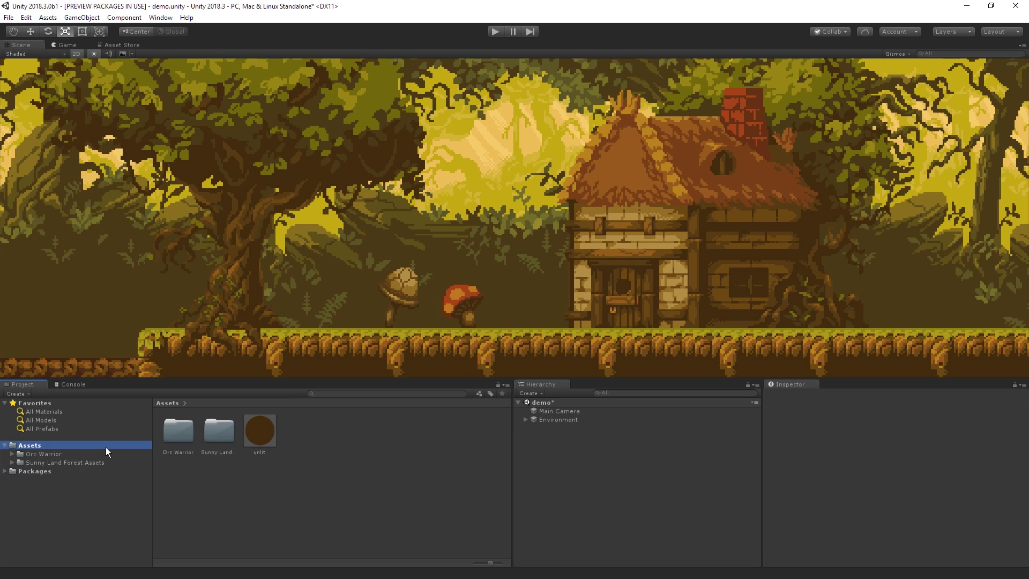
click(74, 459)
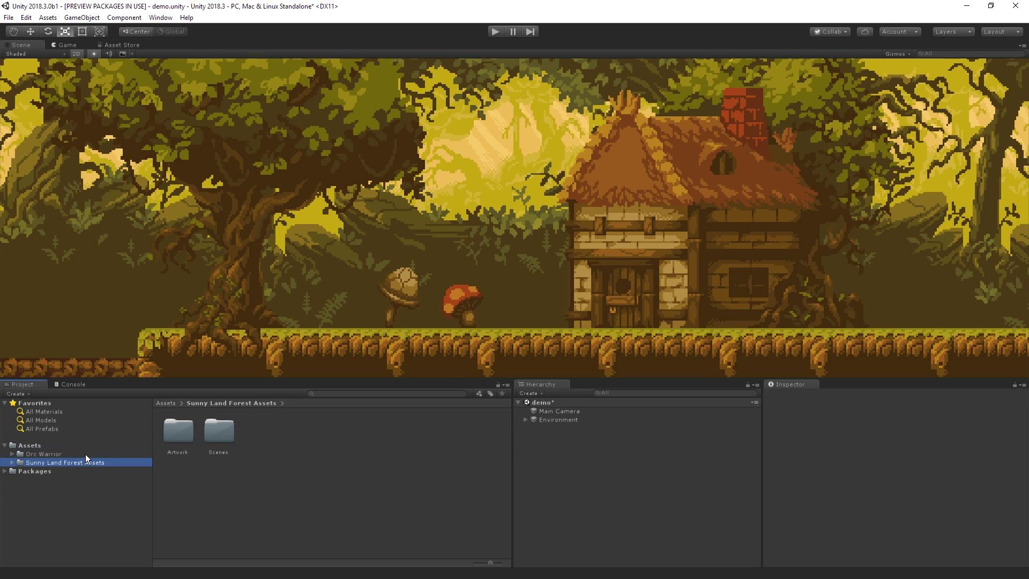
click(86, 455)
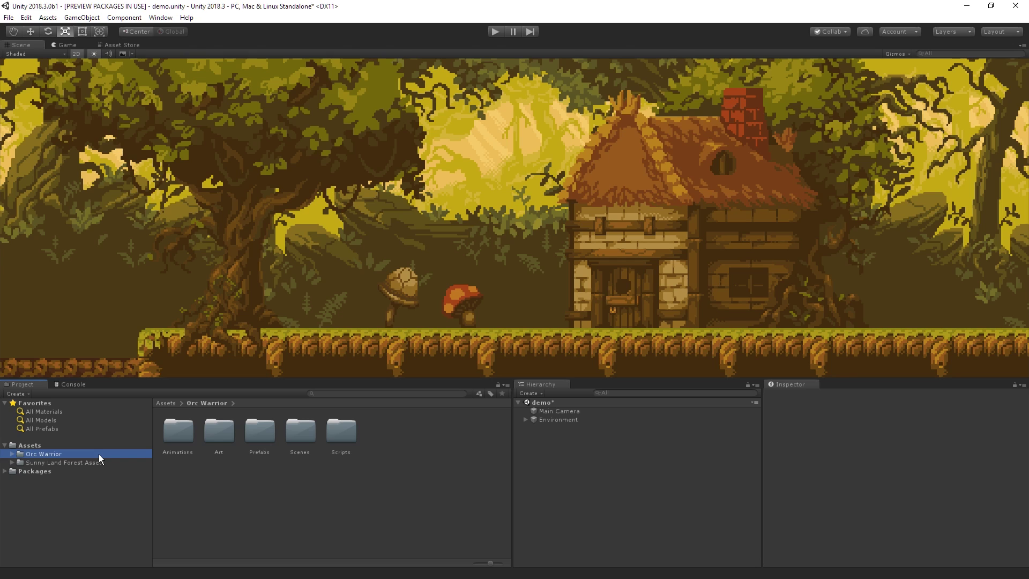
click(98, 463)
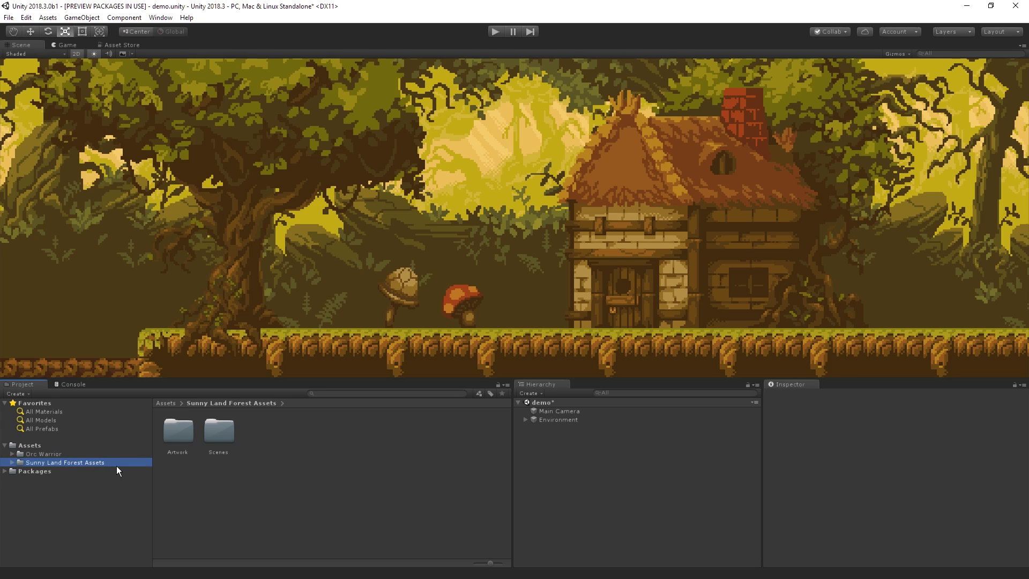
mouse_move(523, 303)
middle_down()
mouse_move(481, 283)
mouse_move(520, 268)
mouse_move(523, 284)
middle_up()
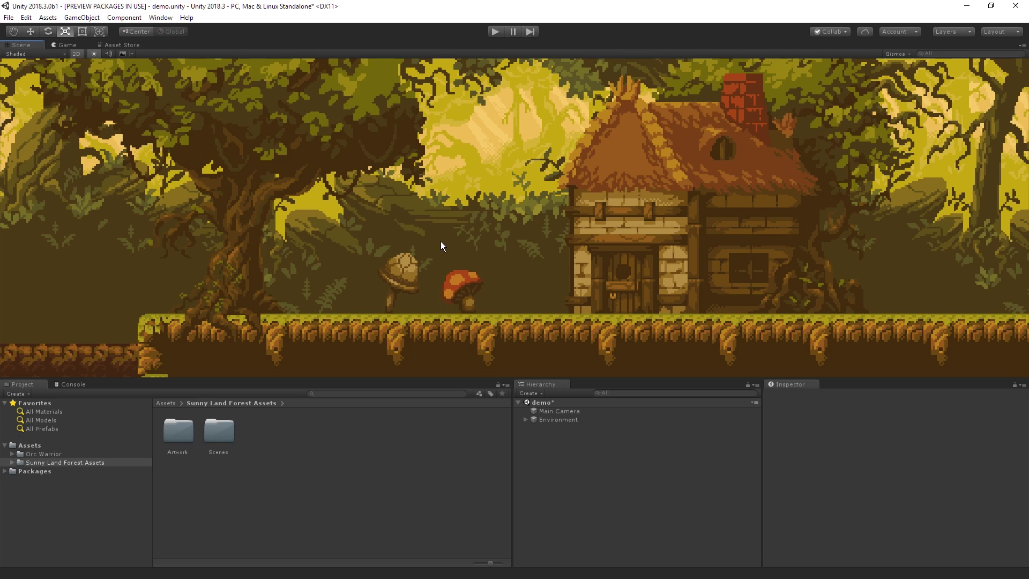
click(106, 454)
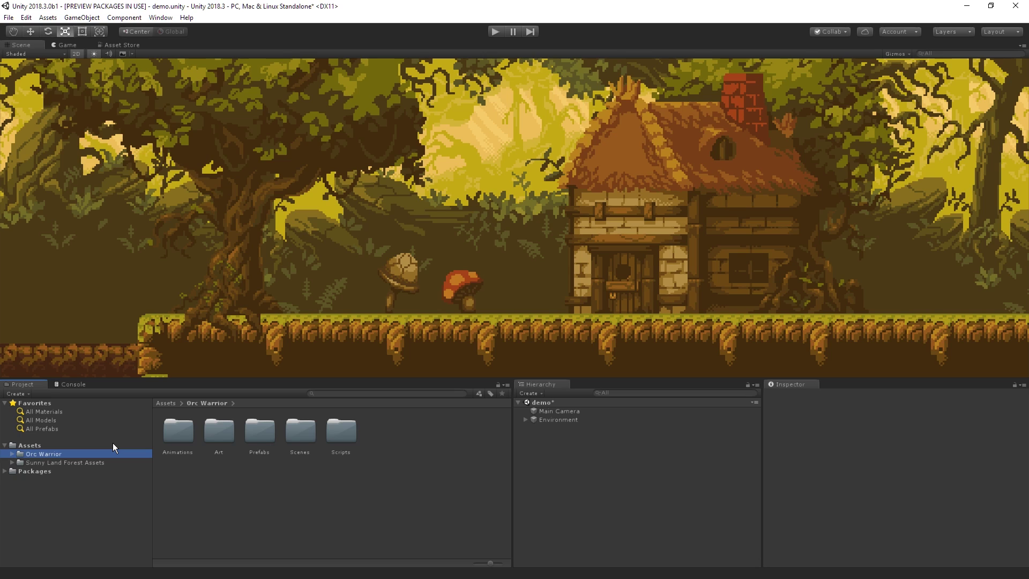
click(407, 412)
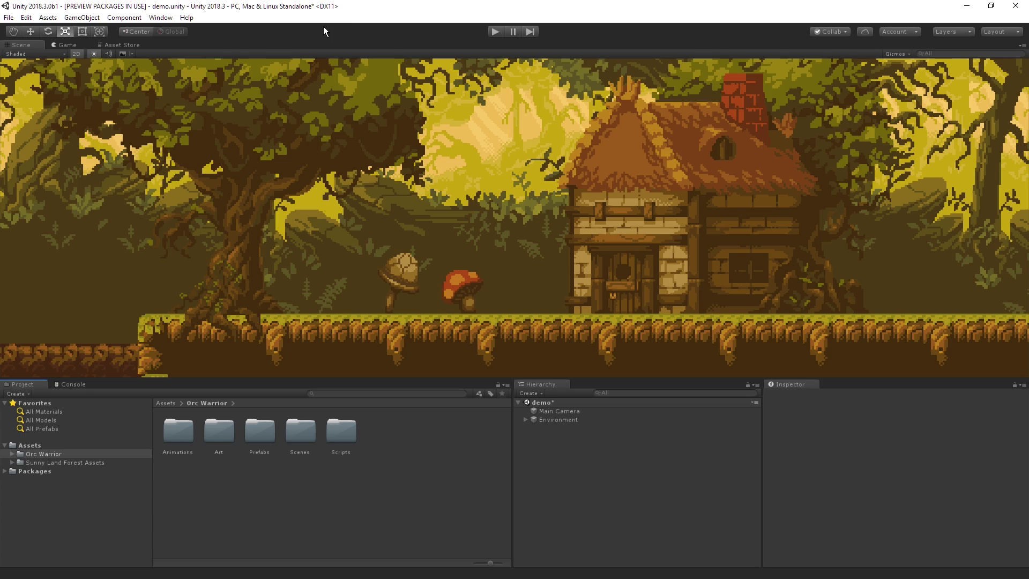
Open the Package Manager and make preview packages visible in the package list.
click(174, 20)
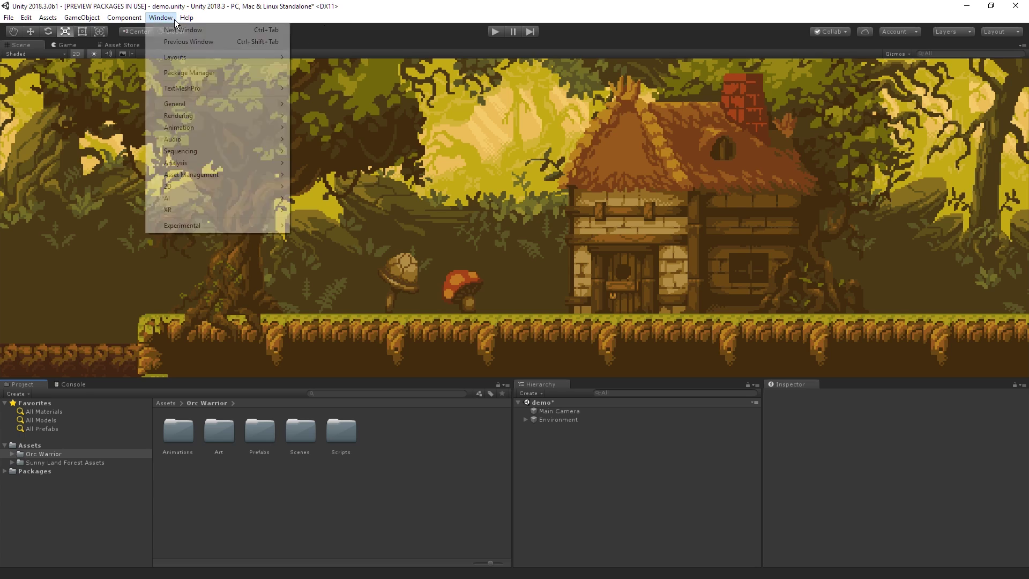
click(231, 74)
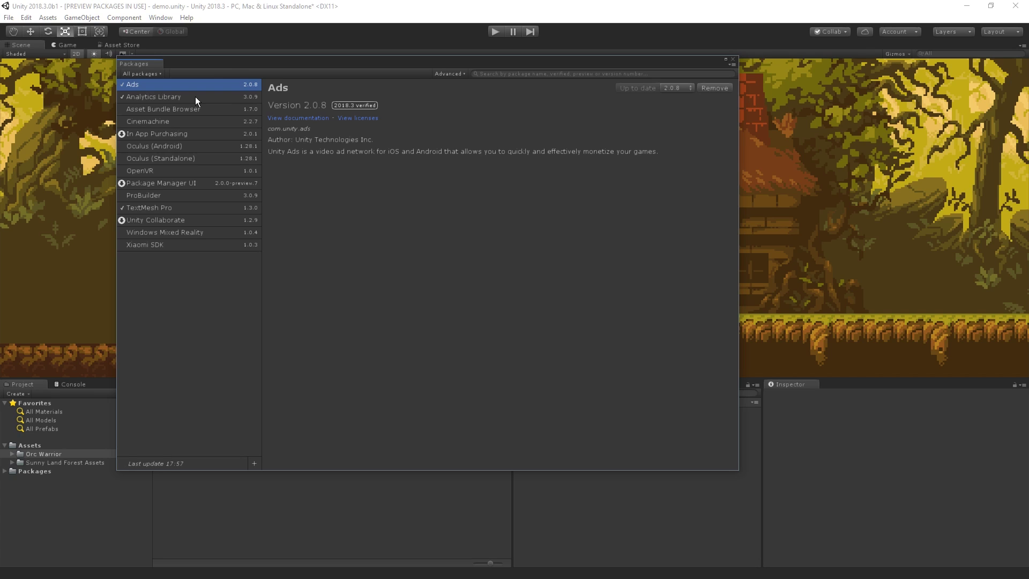
click(461, 76)
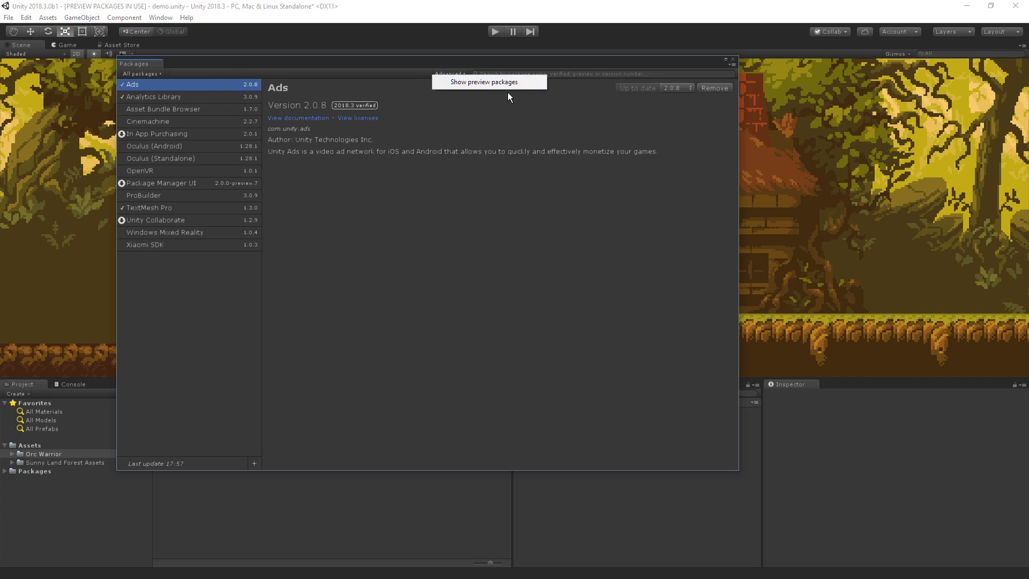
click(537, 83)
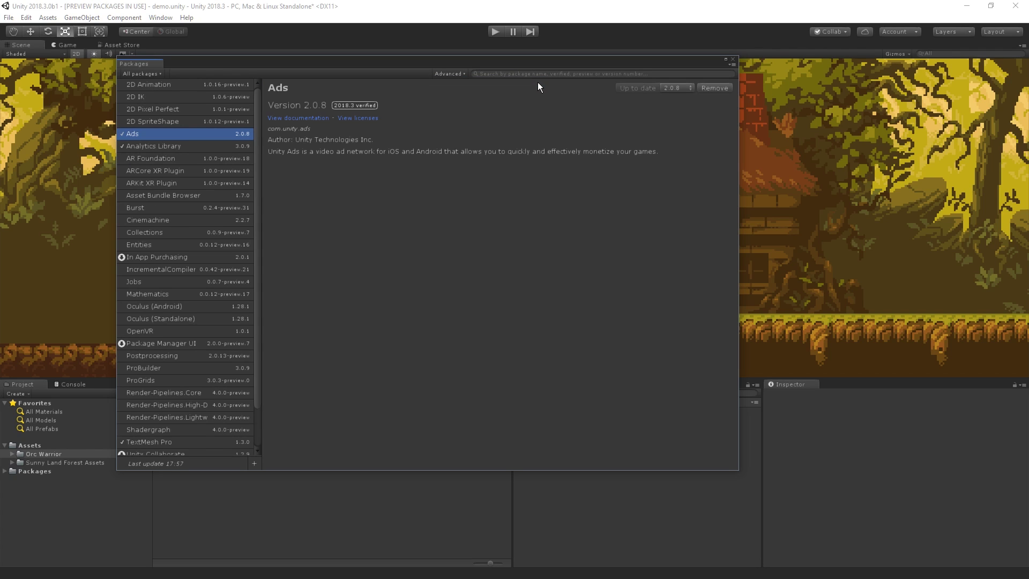
scroll(204, 178, down, 2)
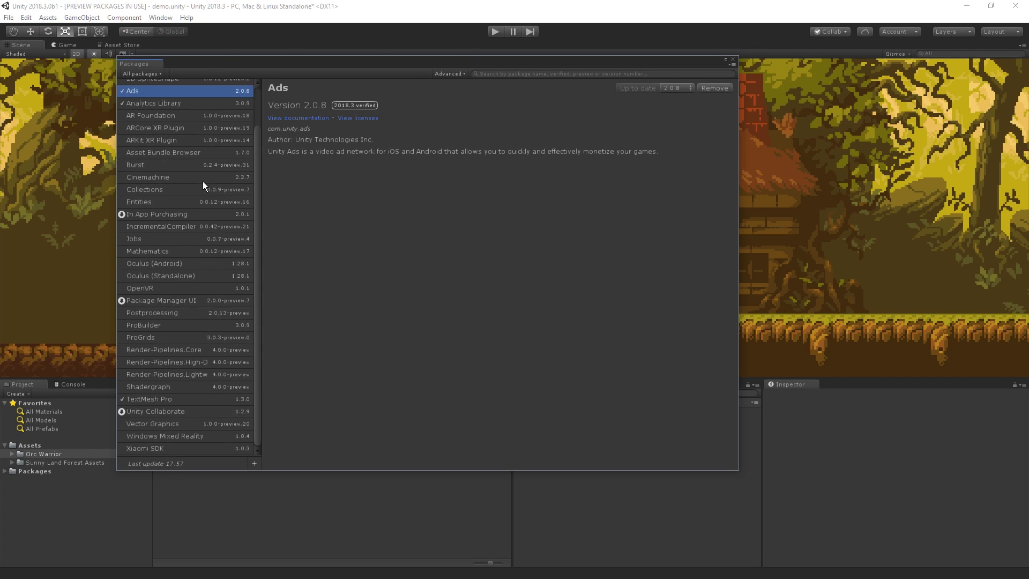
scroll(204, 182, up, 2)
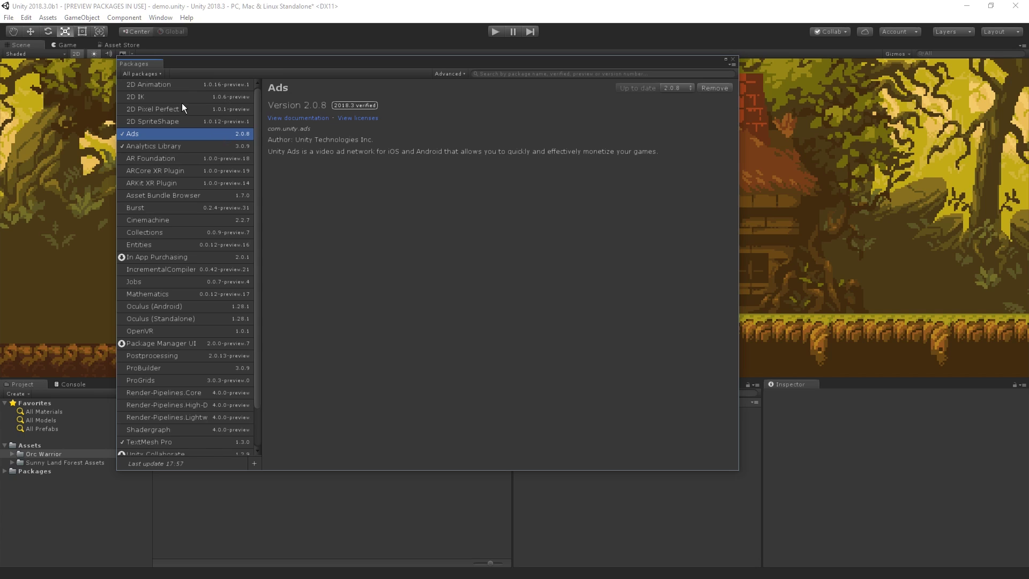
Install the 2D Animation package, version 1.0.16-preview.1, and close the Package Manager.
click(204, 87)
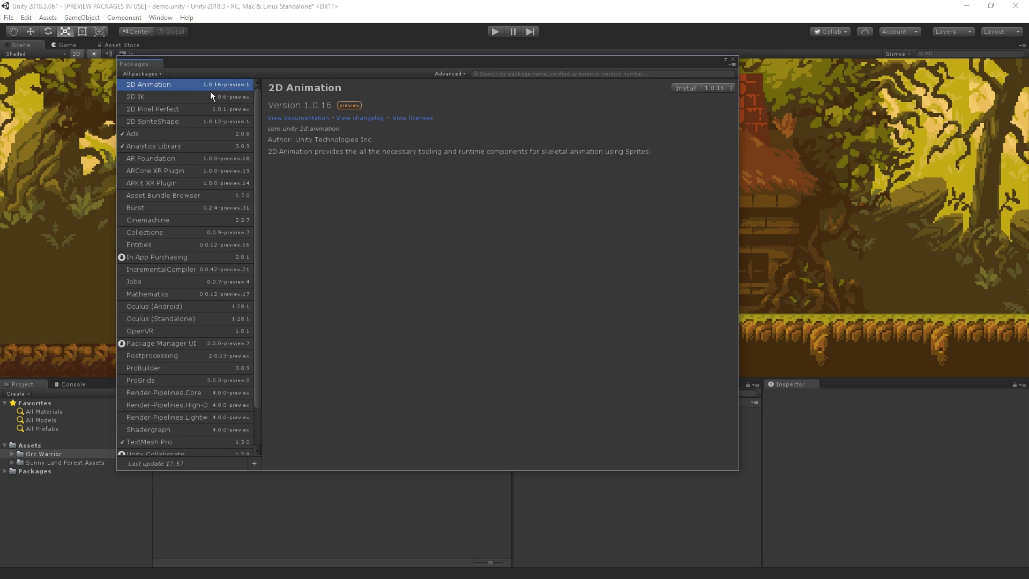
click(699, 88)
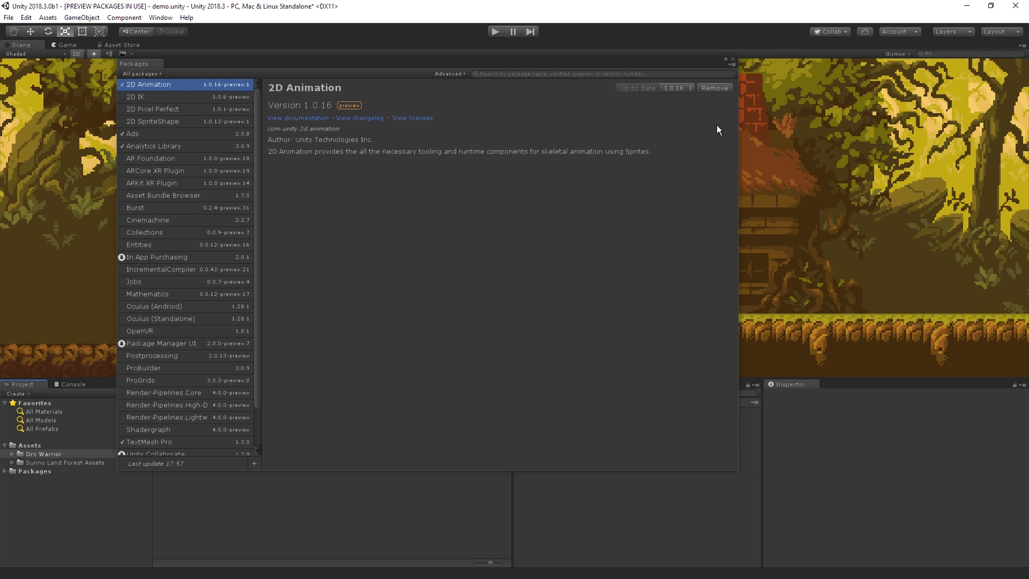
click(733, 60)
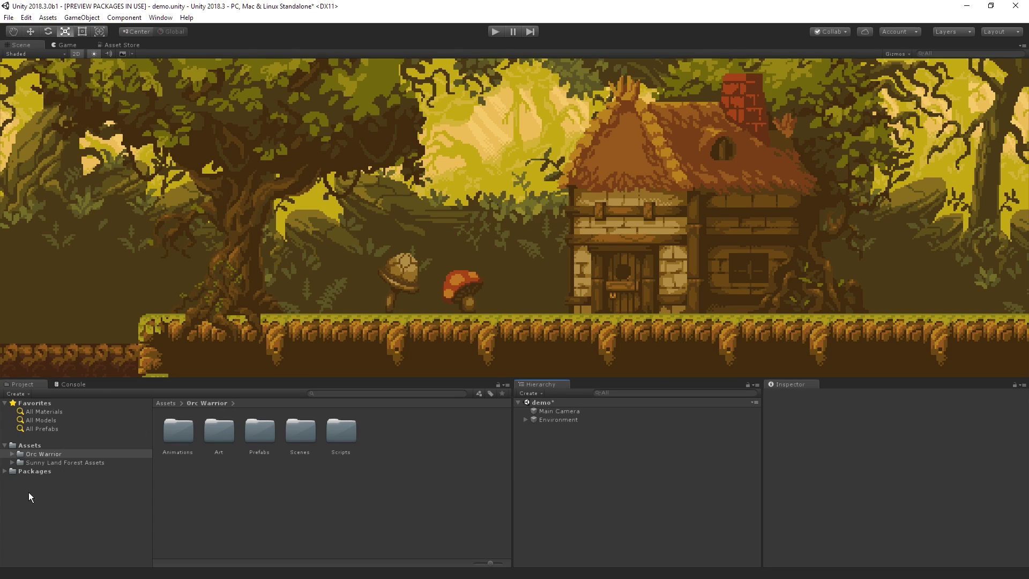
Place the orc sprite from Orc Warrior's Art folder on the ground between the tree and house, with order in layer 1.
click(83, 453)
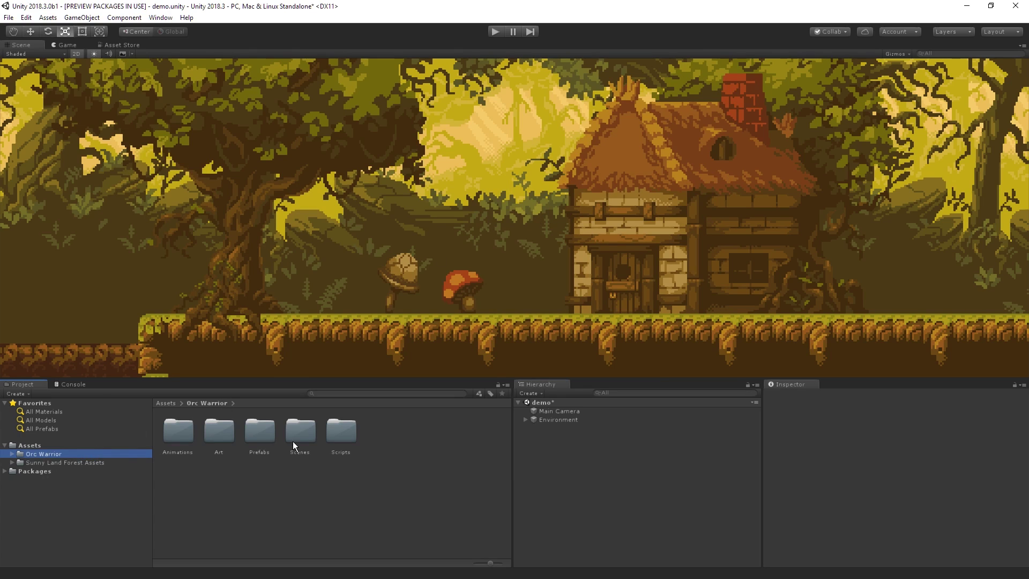
double_click(221, 438)
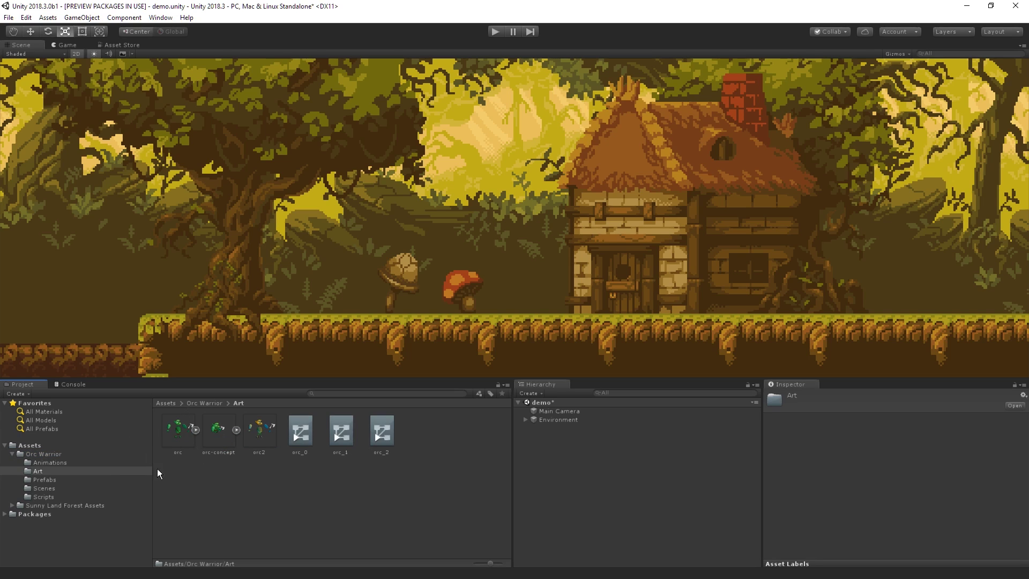
click(178, 439)
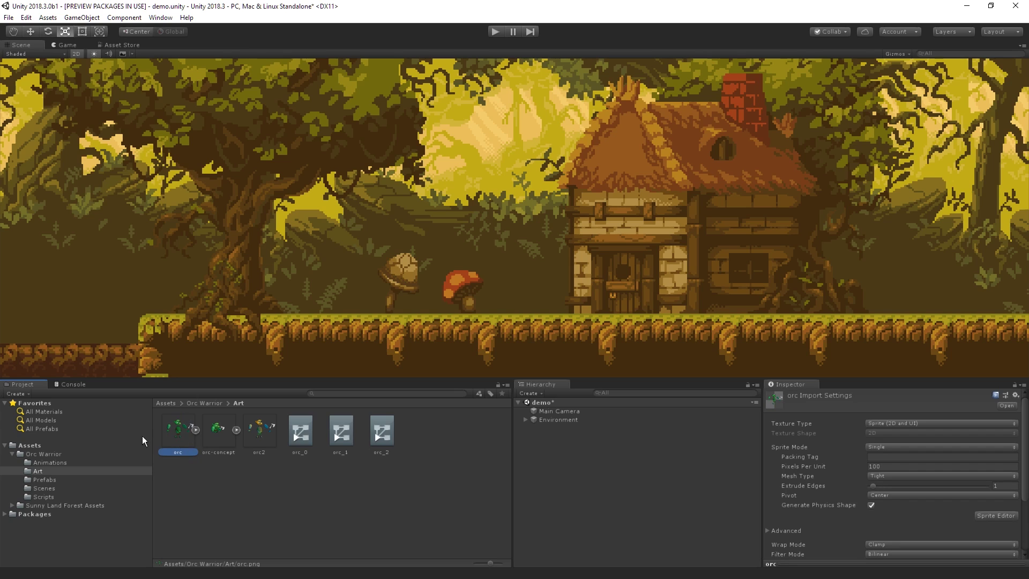
drag(175, 439, 384, 216)
key(w)
drag(419, 183, 410, 195)
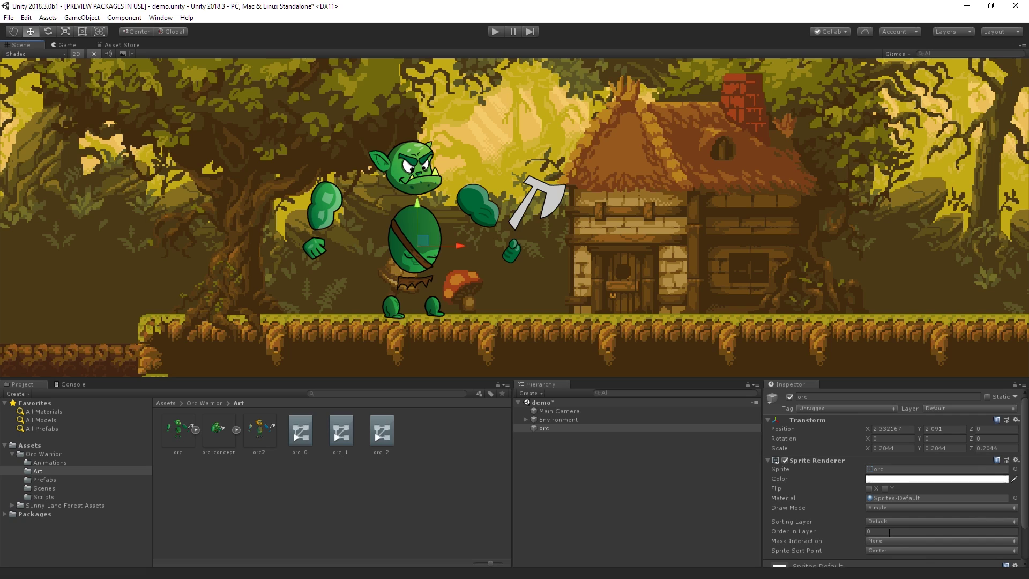
click(818, 530)
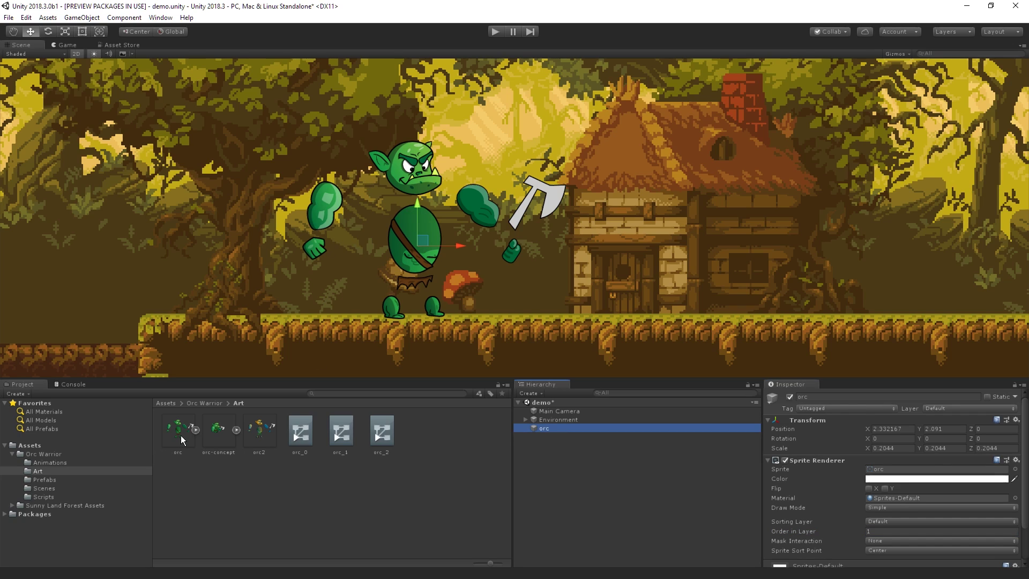
Open the orc sprite asset in the Sprite Editor and switch to the Bone Editor mode.
click(181, 436)
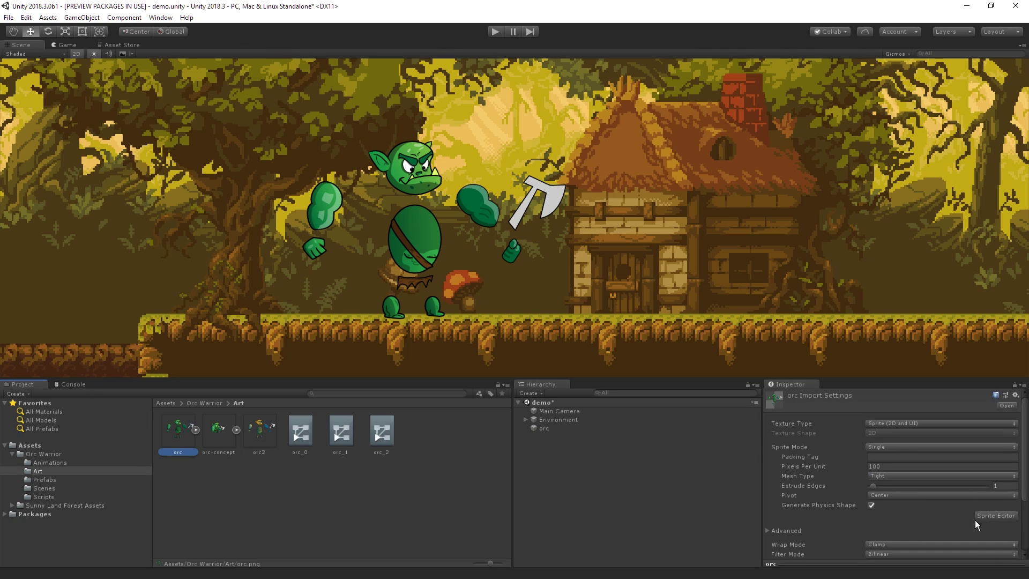
click(996, 516)
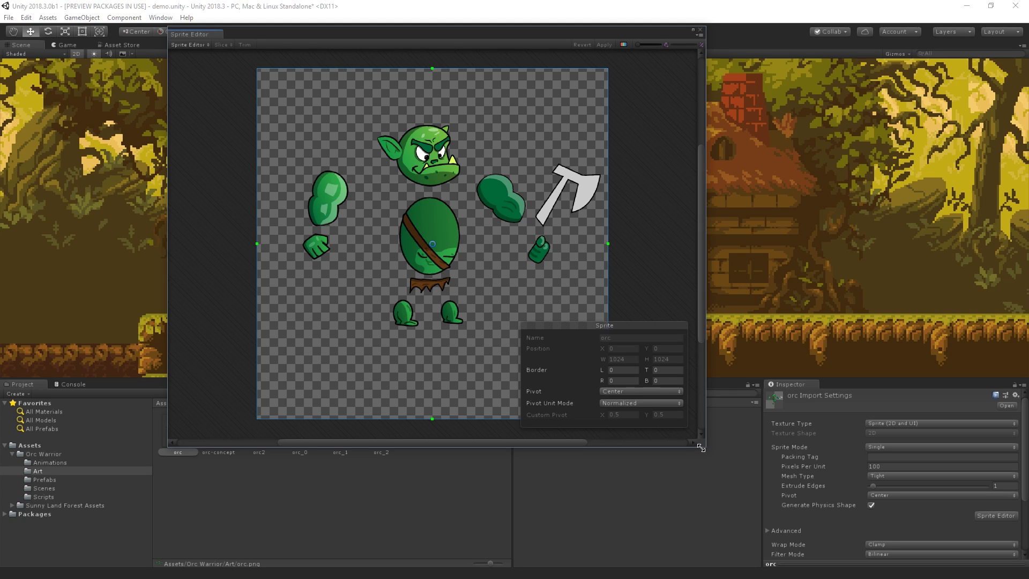
click(207, 45)
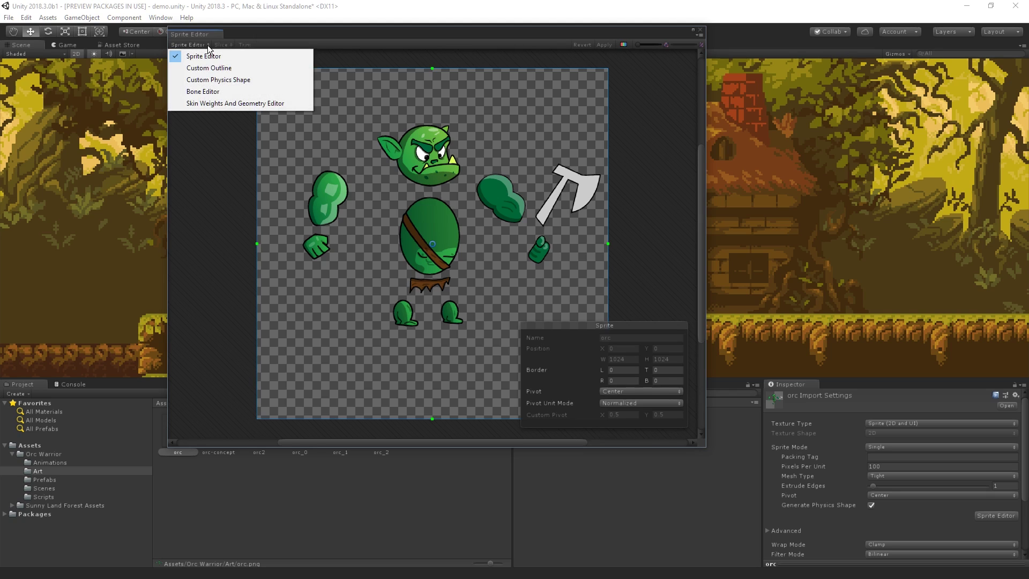
click(235, 92)
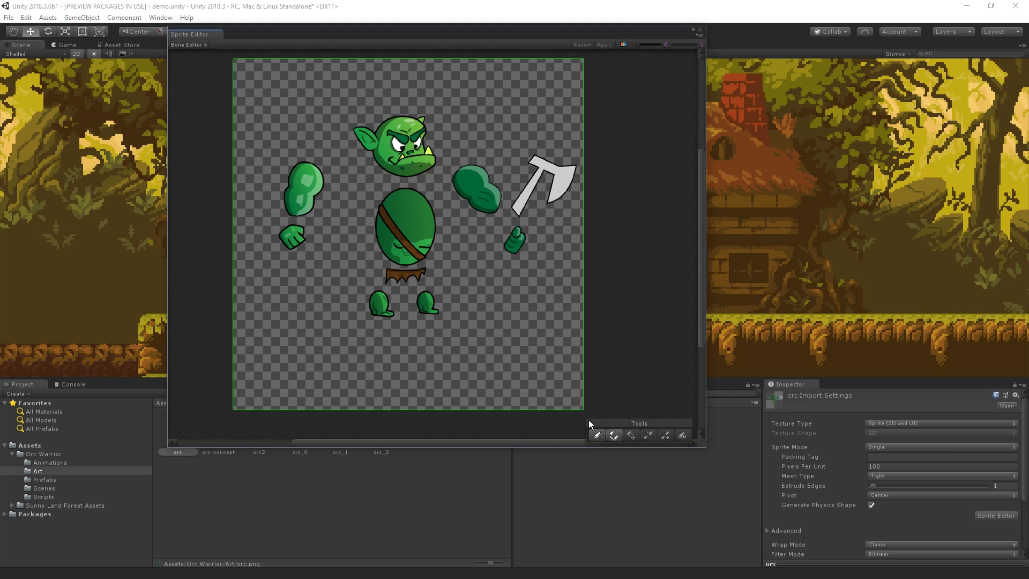
Create a chain of three connected bones running down the orc's torso from its top to the waist.
click(599, 435)
click(404, 192)
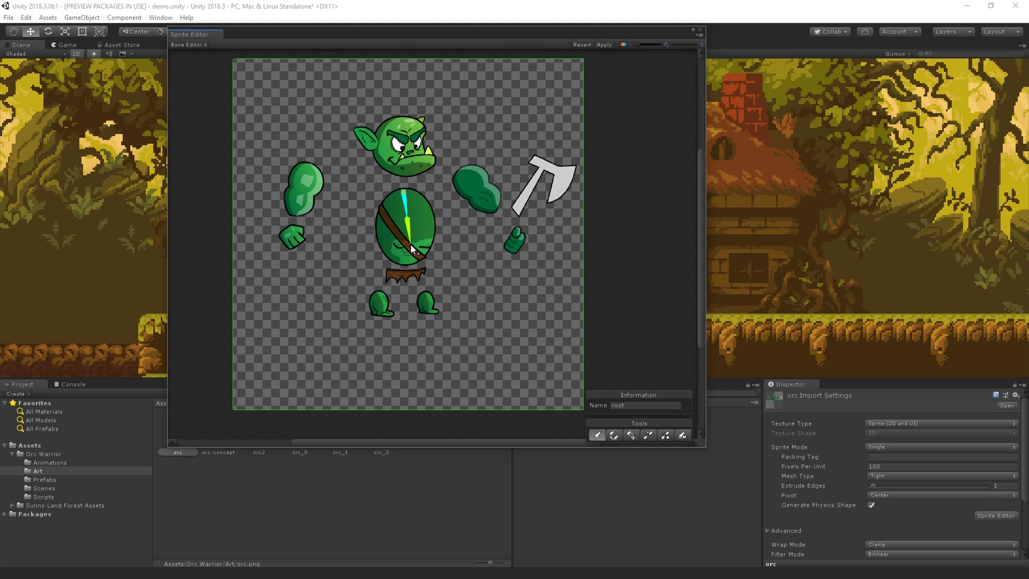
click(409, 244)
click(407, 265)
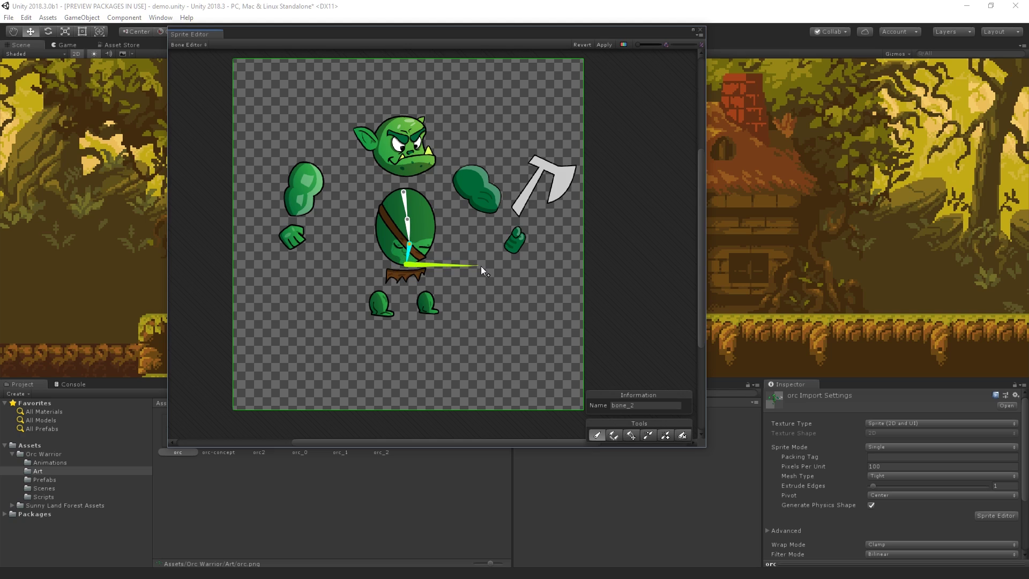
key(Escape)
Select the root bone at the top of the orc's torso.
middle_drag(485, 280, 495, 288)
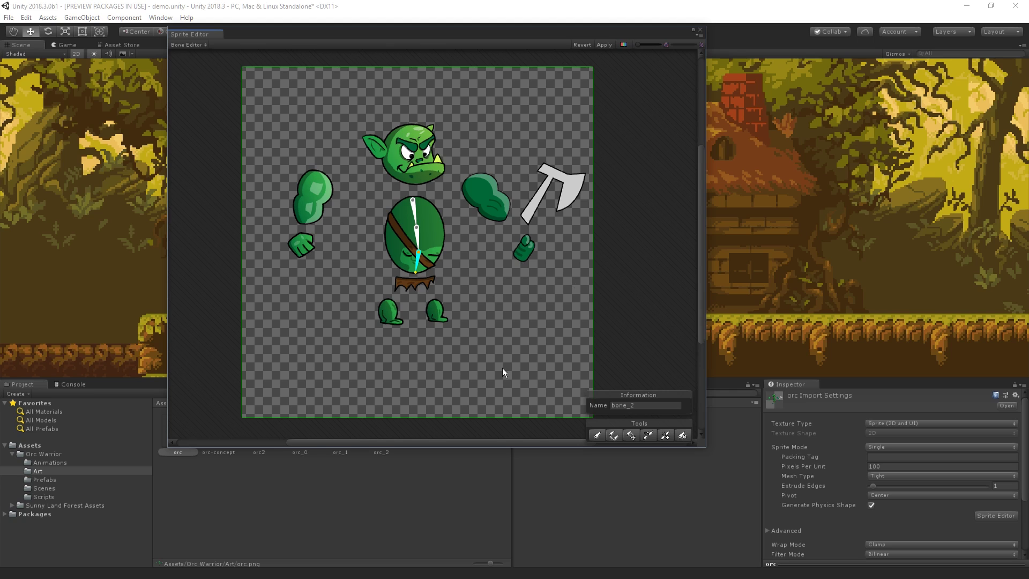
scroll(450, 275, up, 2)
scroll(408, 257, down, 2)
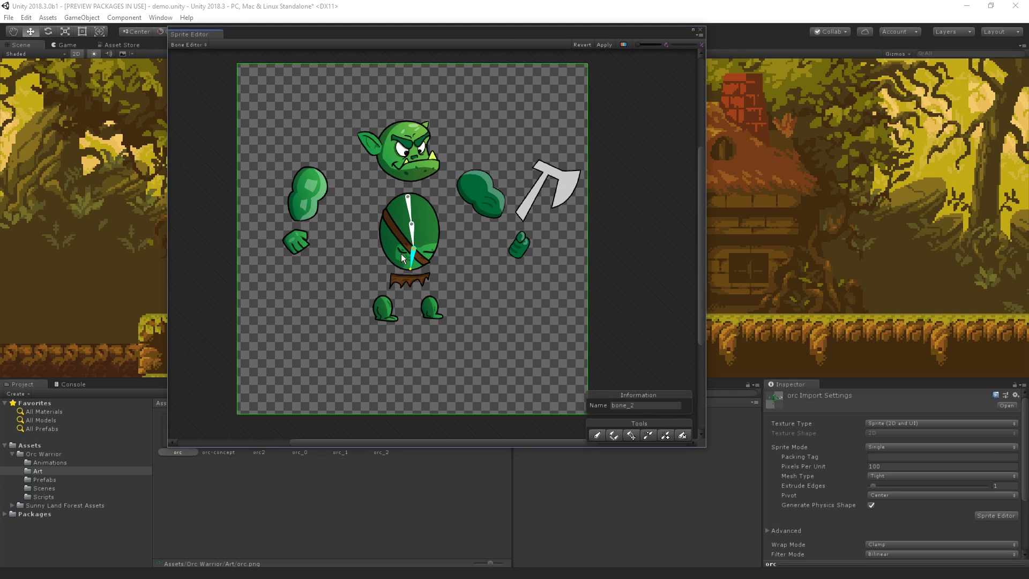
scroll(406, 236, up, 5)
scroll(442, 248, down, 4)
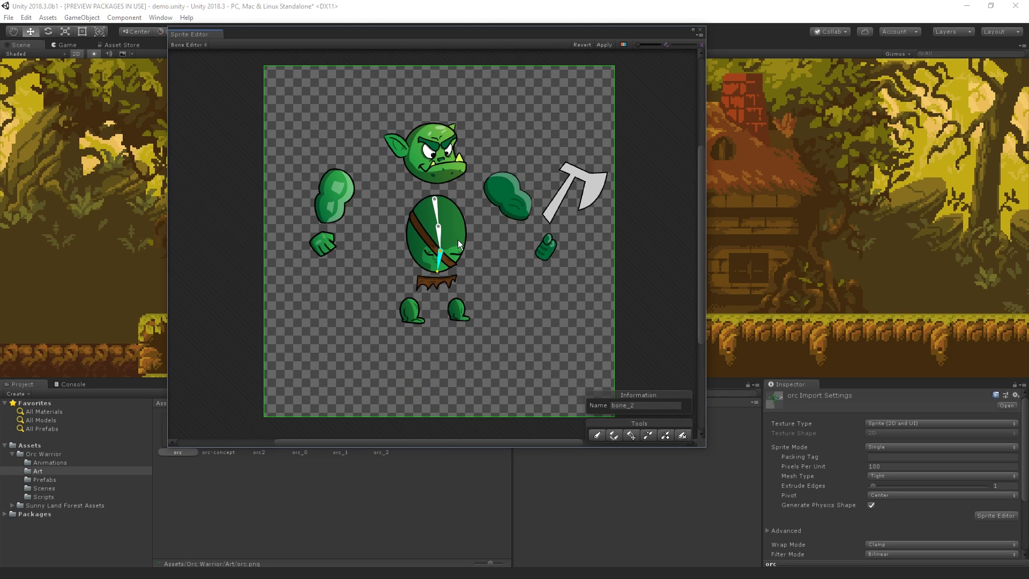
middle_drag(607, 230, 581, 222)
scroll(501, 299, up, 3)
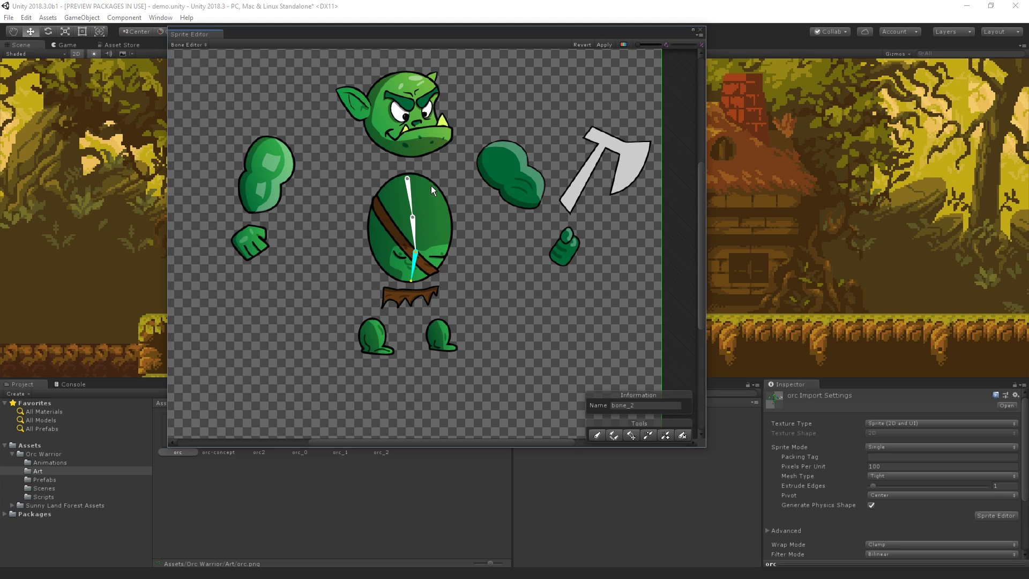
click(409, 190)
drag(411, 210, 417, 209)
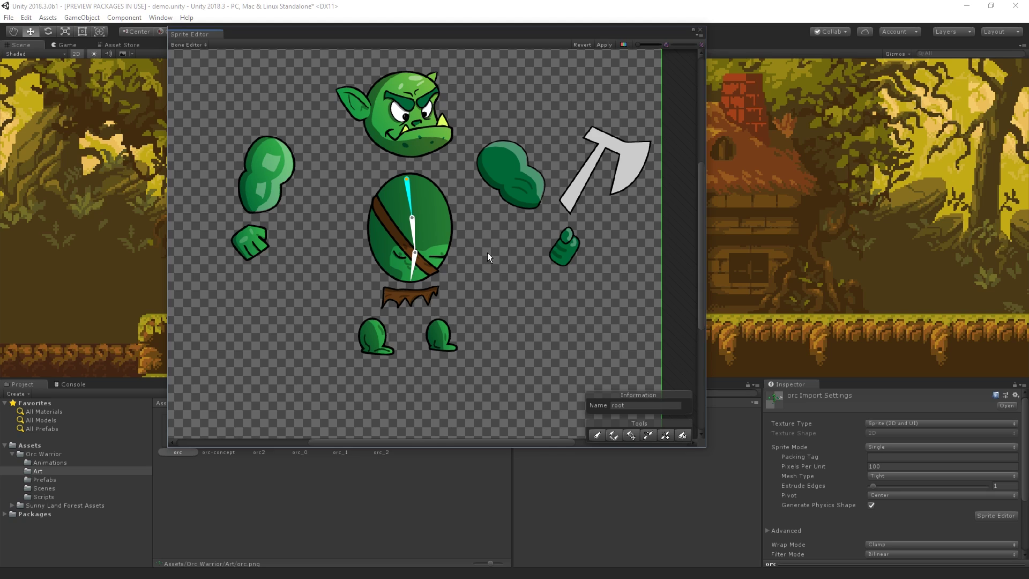
click(614, 433)
key(Escape)
click(614, 437)
key(Escape)
click(597, 435)
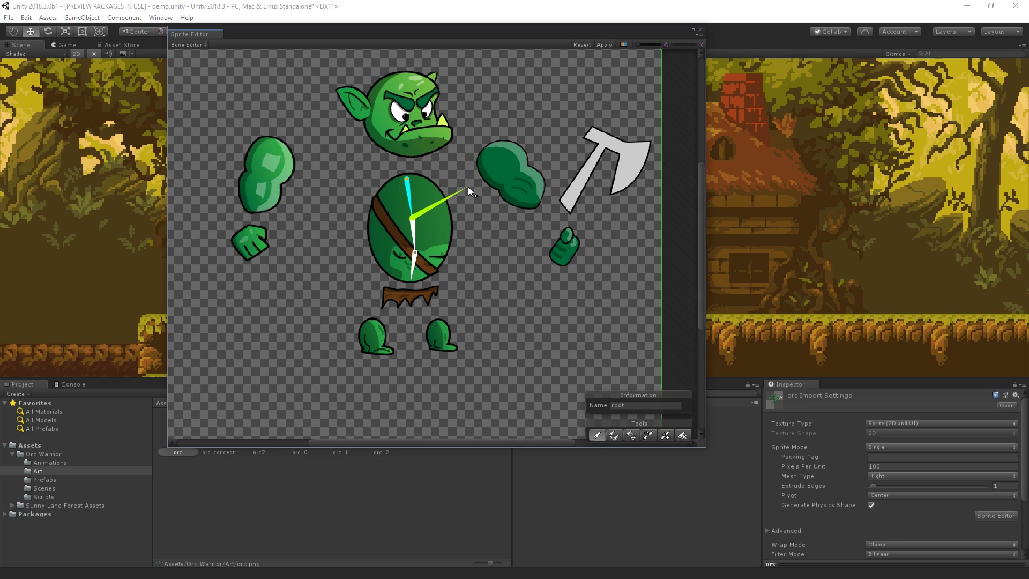
click(597, 435)
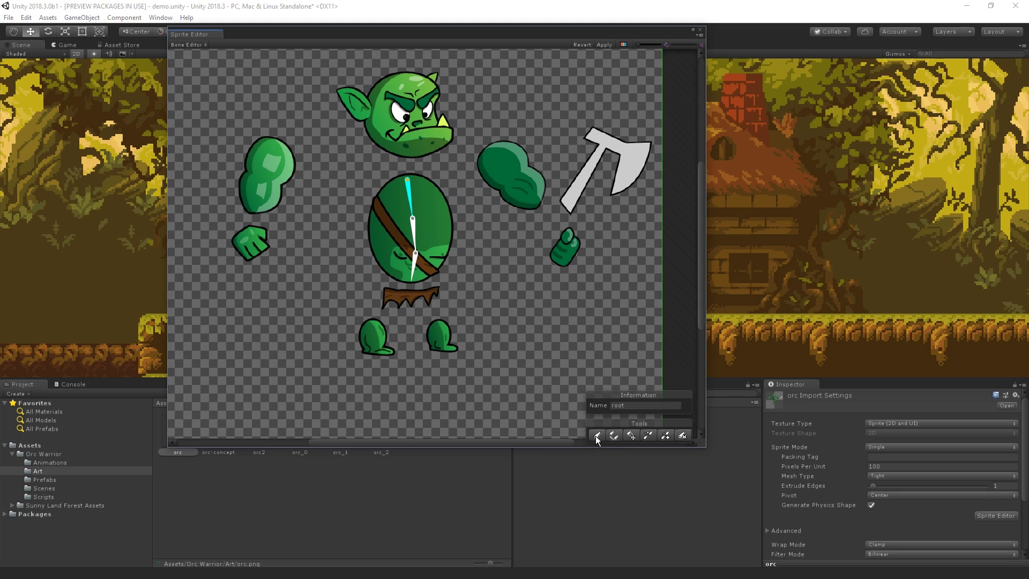
Add a chain of three bones down the dark green arm beside the axe, starting with a free bone parented to the root.
click(614, 436)
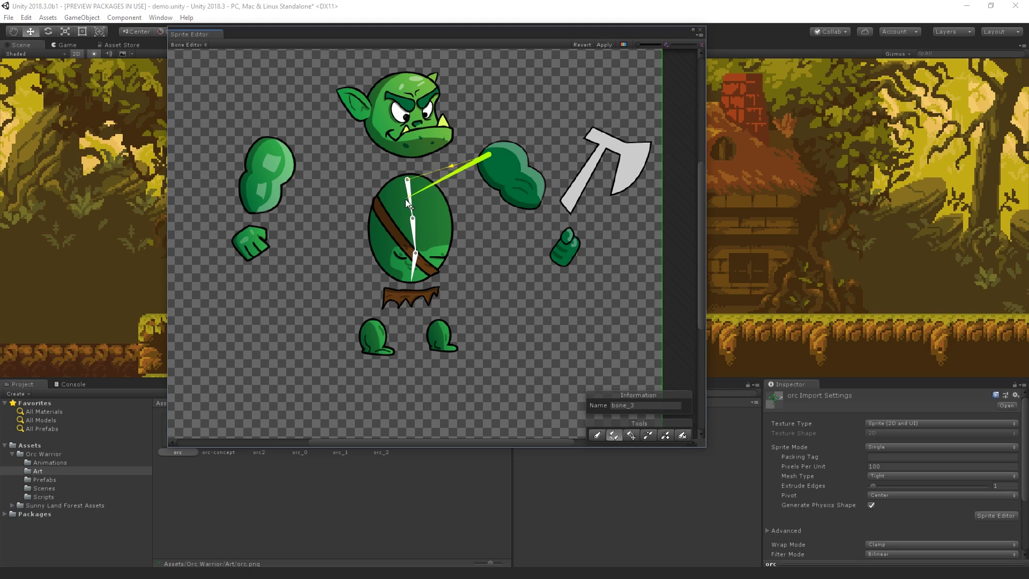
click(511, 177)
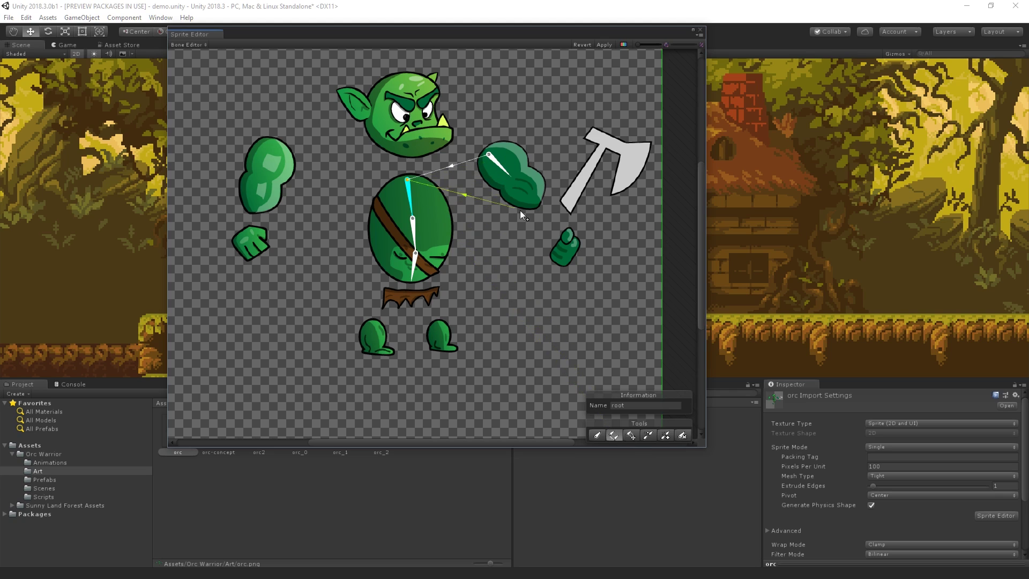
right_click(452, 199)
click(498, 167)
click(595, 435)
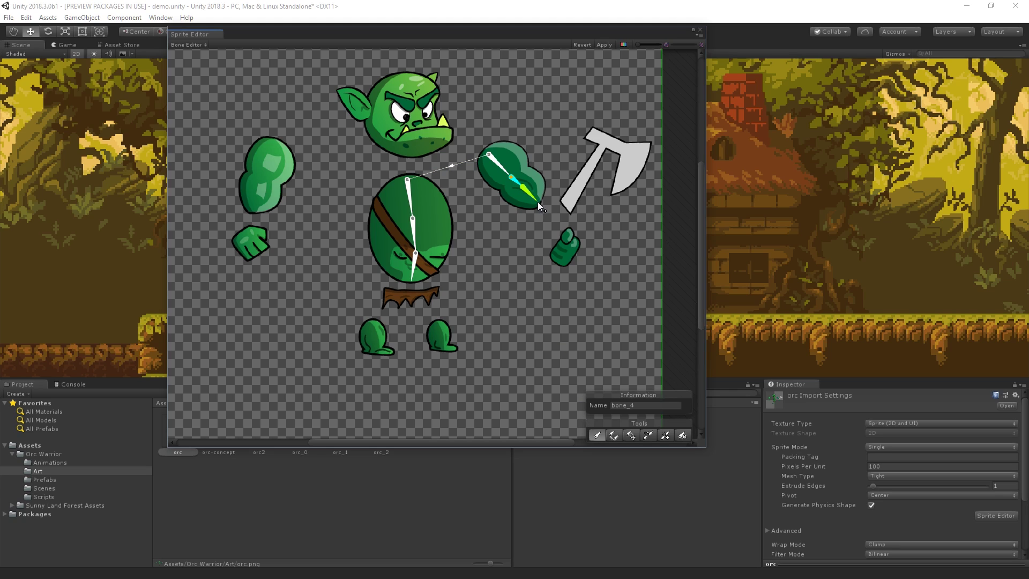
click(537, 202)
right_drag(528, 220, 543, 221)
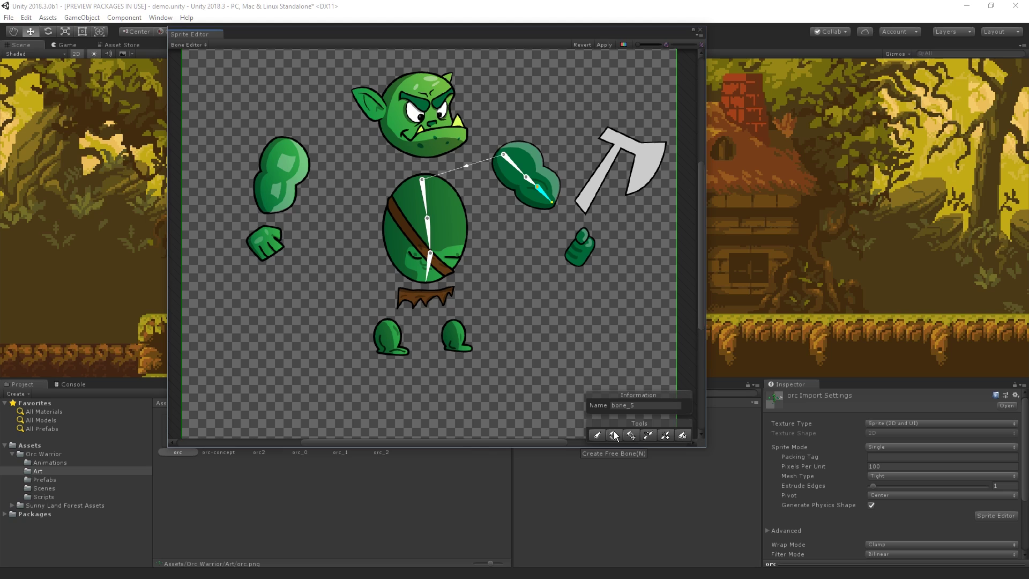
Create a free bone in the hand below the axe as a child of the arm's last bone.
click(614, 434)
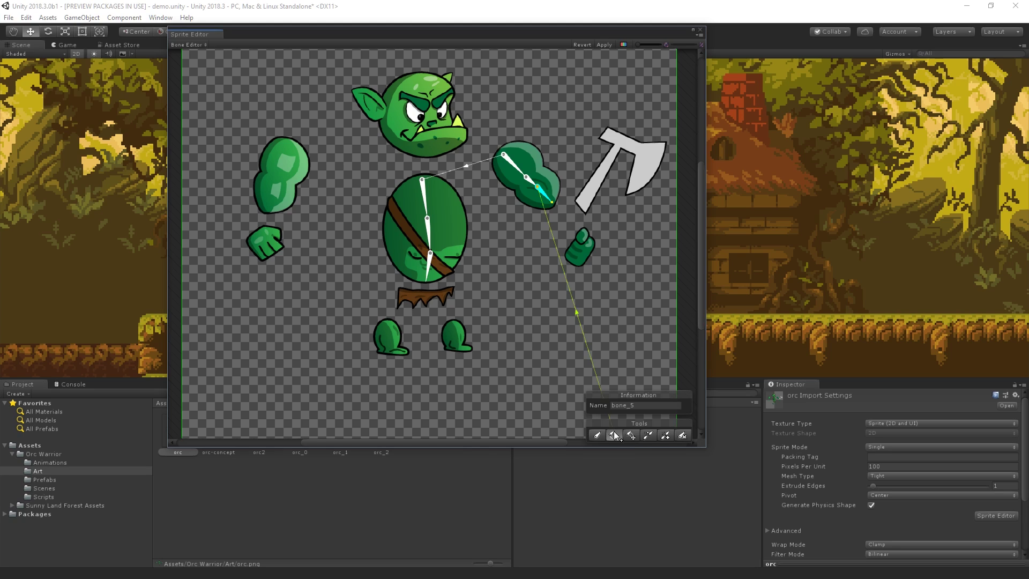
click(577, 255)
click(584, 248)
key(Escape)
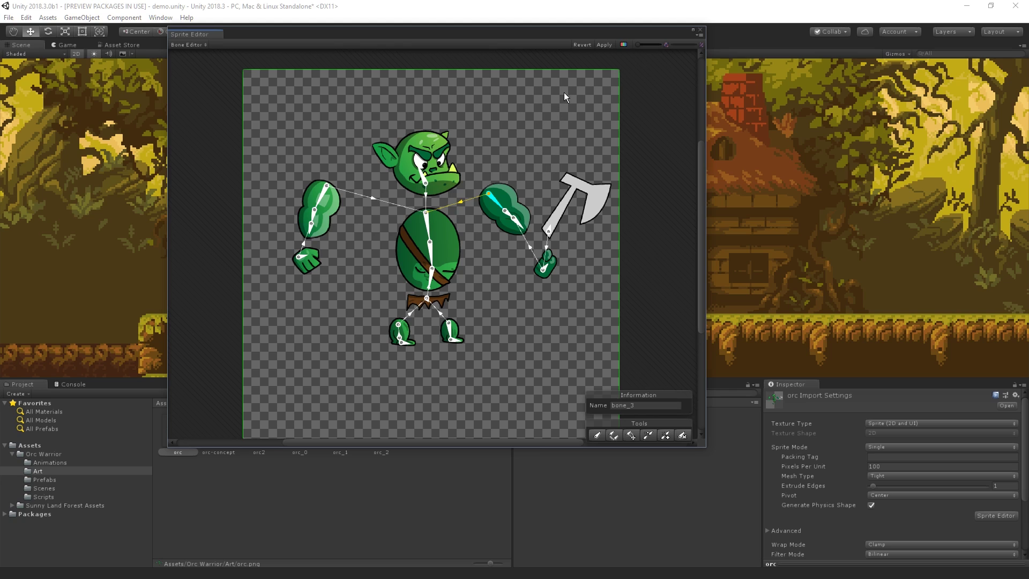
Apply the completed bone rig to the orc sprite.
click(604, 49)
scroll(407, 244, up, 5)
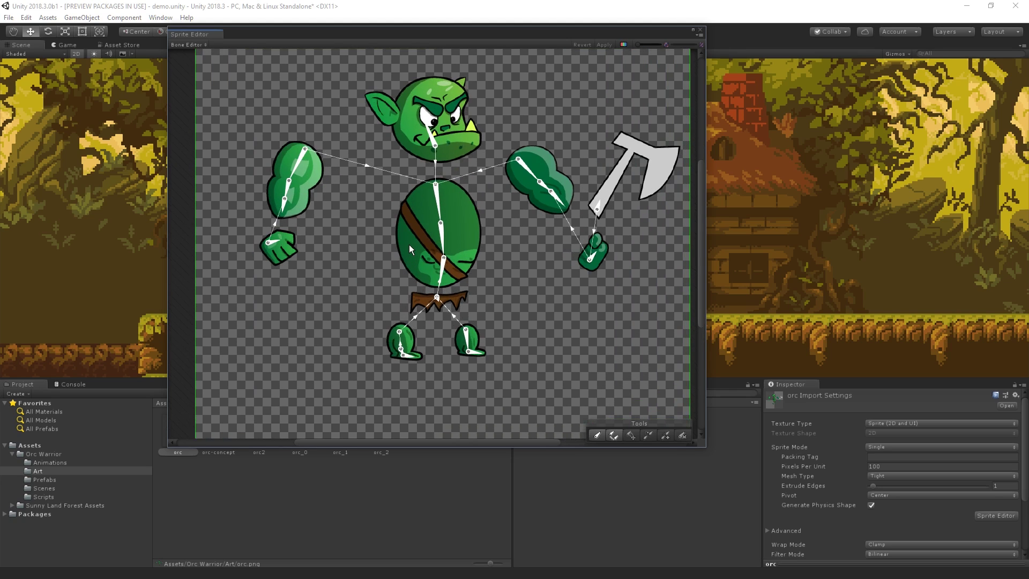
Try moving the middle torso bone out of its chain with Free Move.
click(437, 192)
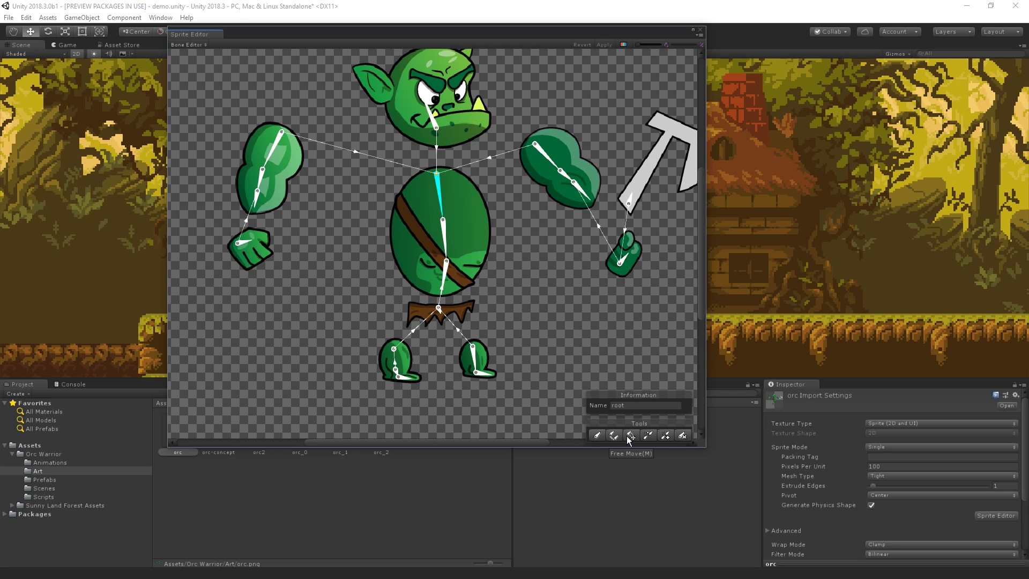
click(445, 227)
click(633, 438)
click(634, 435)
drag(442, 230, 410, 244)
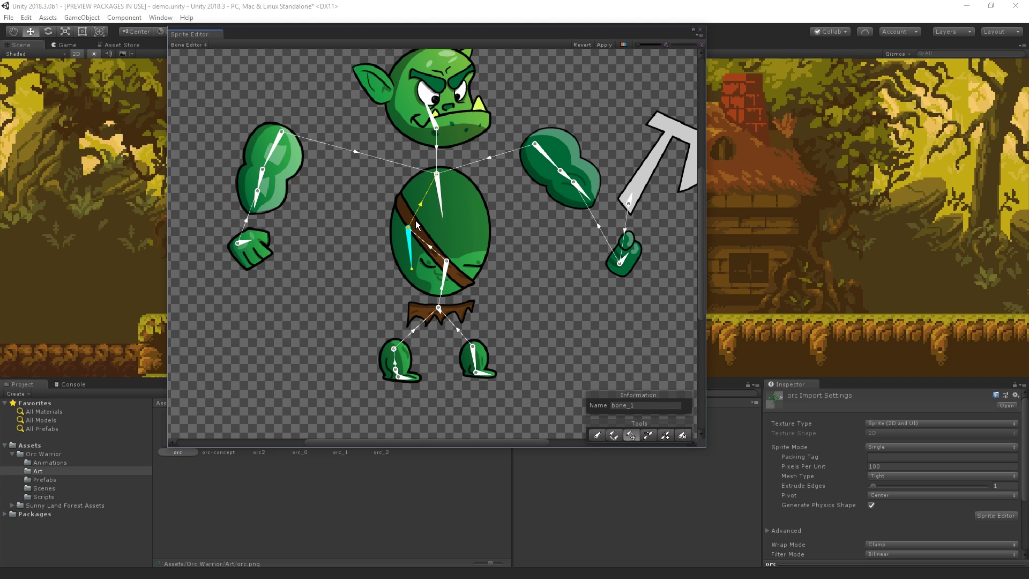
key(ctrl+z)
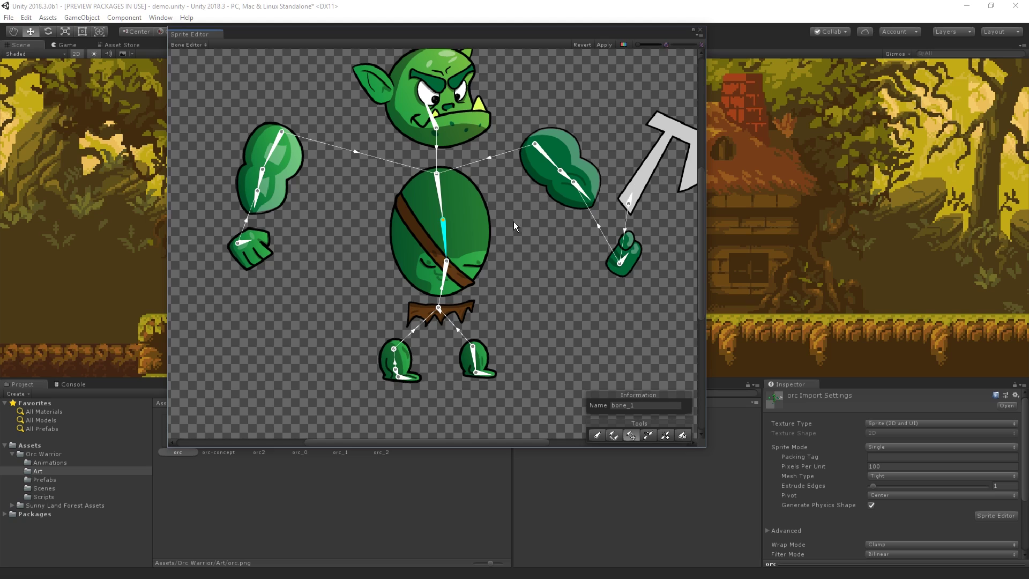
click(438, 191)
click(445, 274)
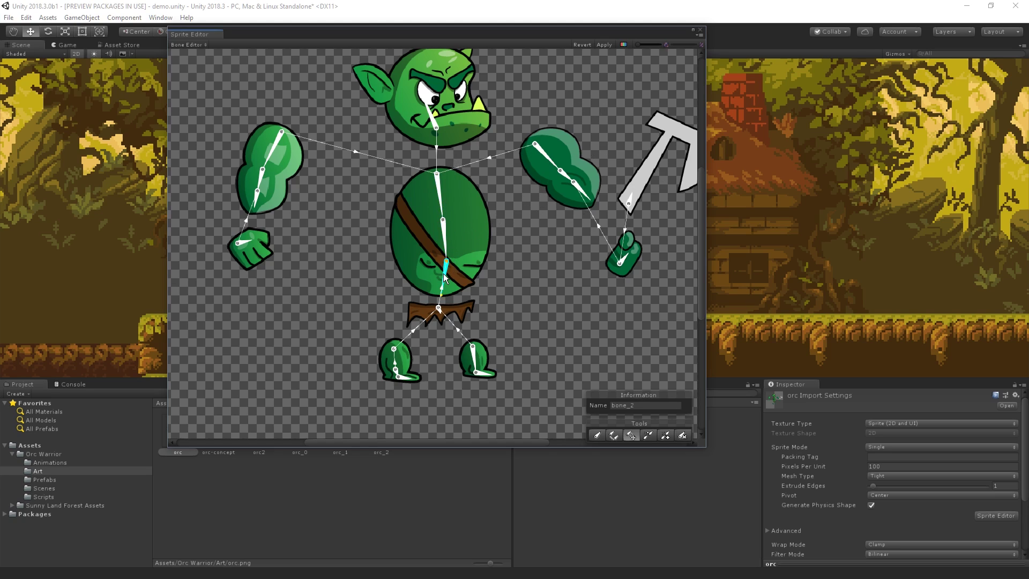
click(446, 237)
click(538, 147)
scroll(441, 237, up, 3)
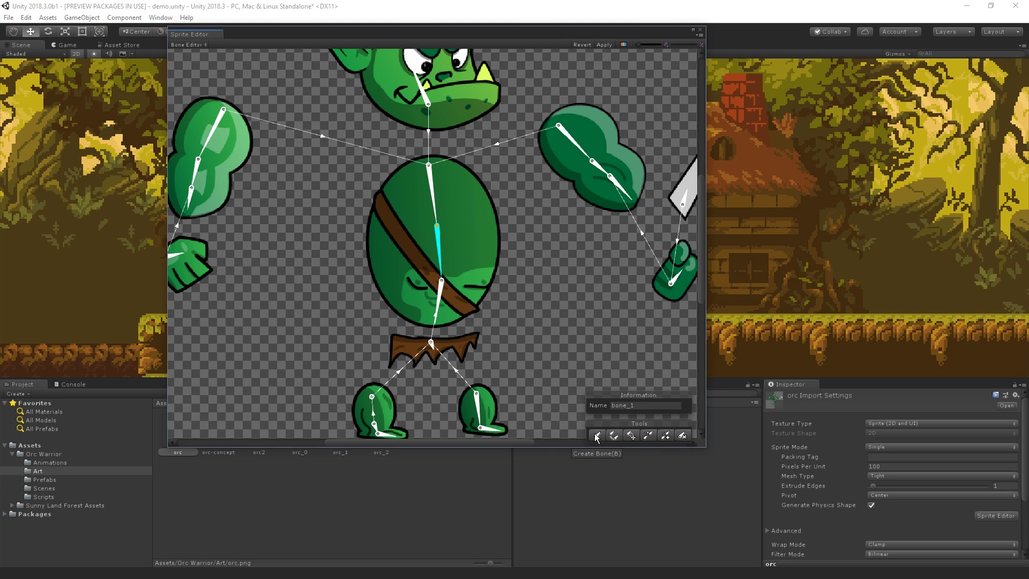
Try splitting the middle torso bone in two and shifting the joints.
click(665, 435)
click(432, 241)
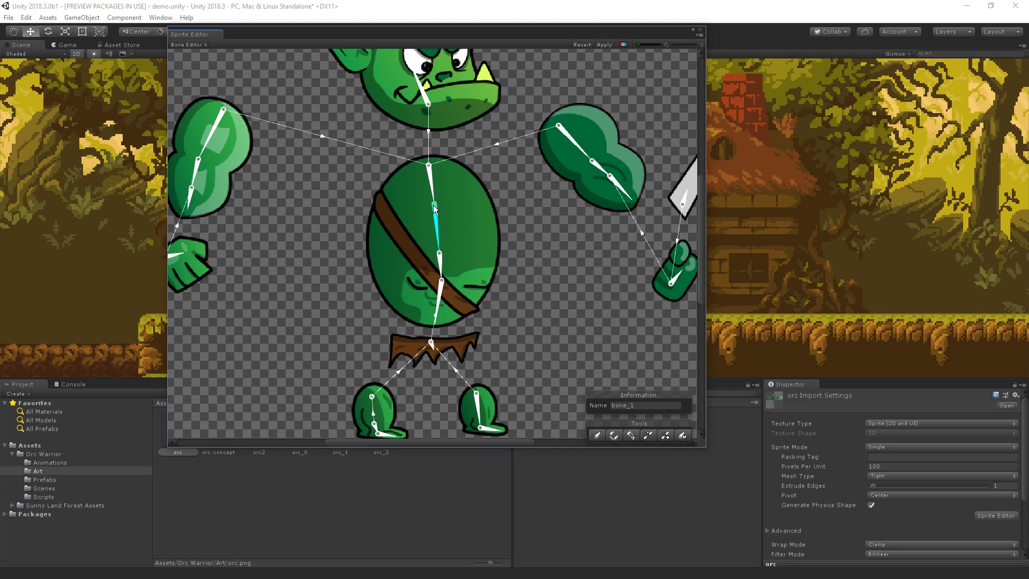
drag(436, 227, 434, 214)
drag(442, 255, 441, 246)
key(ctrl+z)
key(ctrl+z)
key(ctrl+z)
Try deleting the middle torso bone from the chain.
click(437, 231)
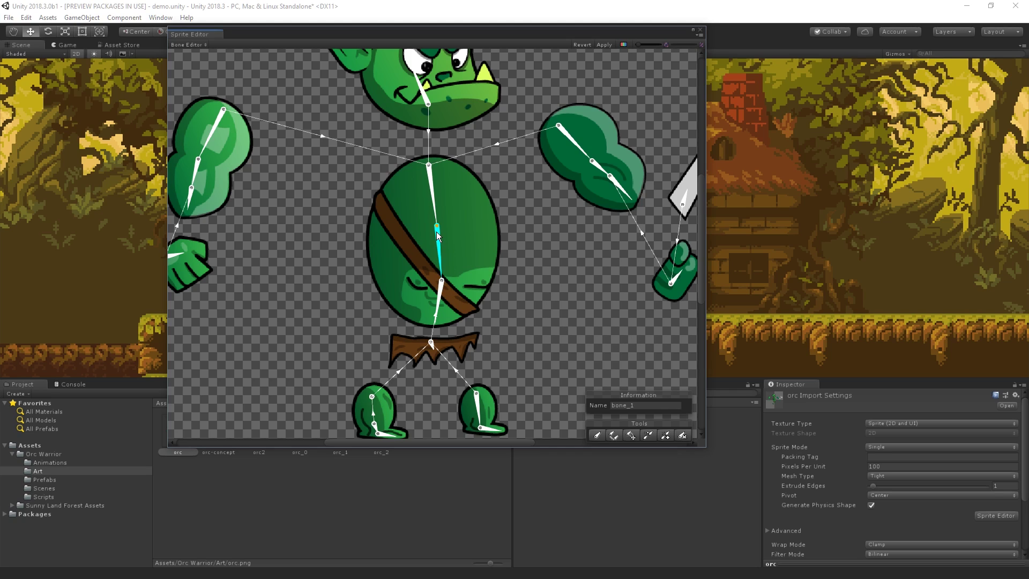
click(683, 435)
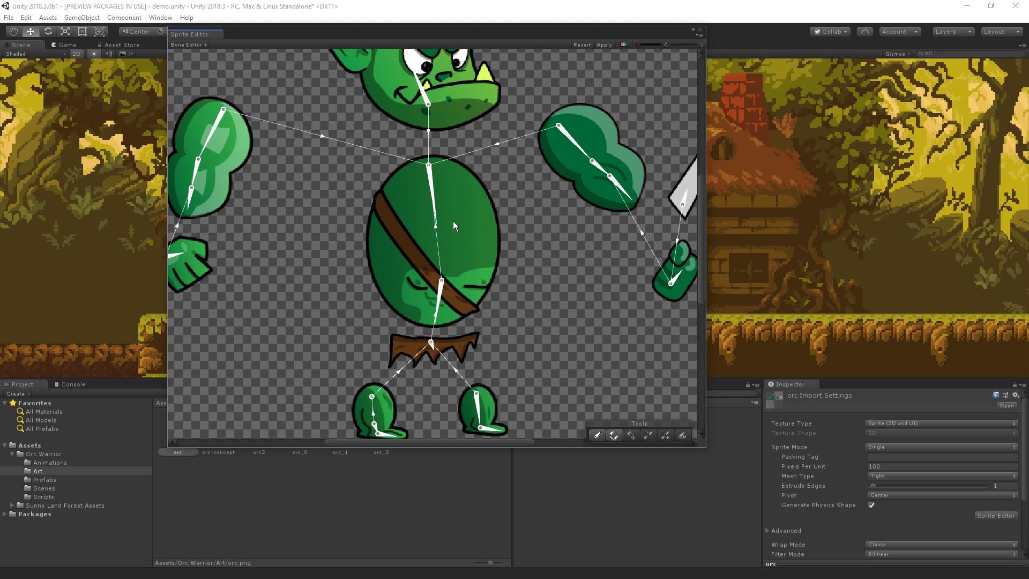
scroll(452, 226, down, 5)
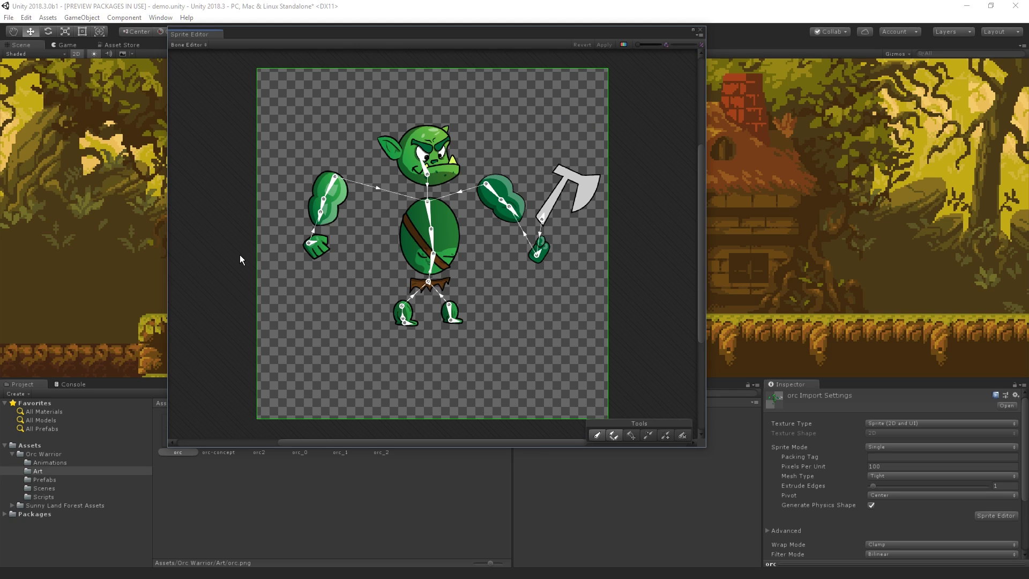
Switch to the Skin Weights And Geometry Editor and open the geometry generation settings.
click(194, 44)
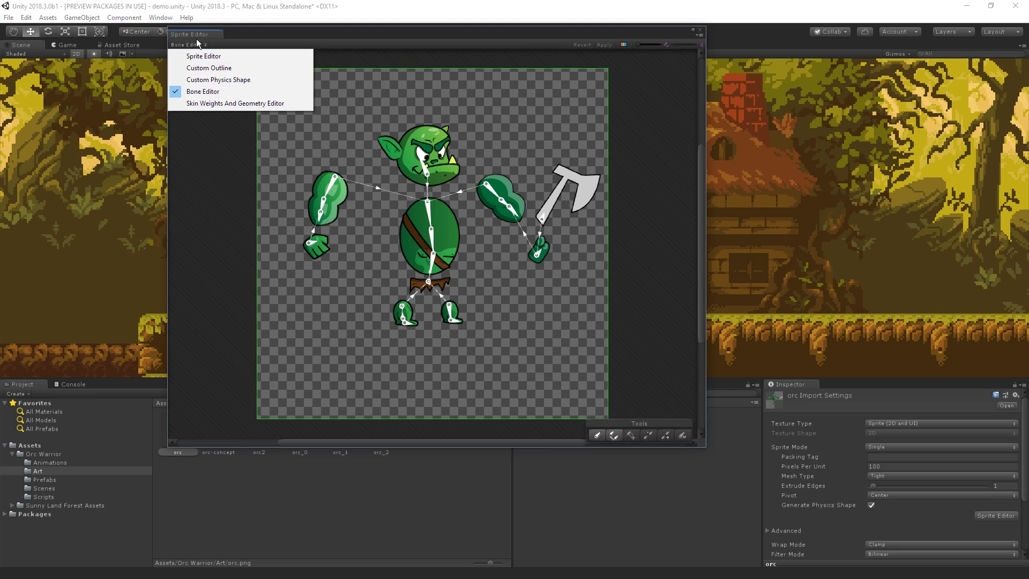
click(255, 107)
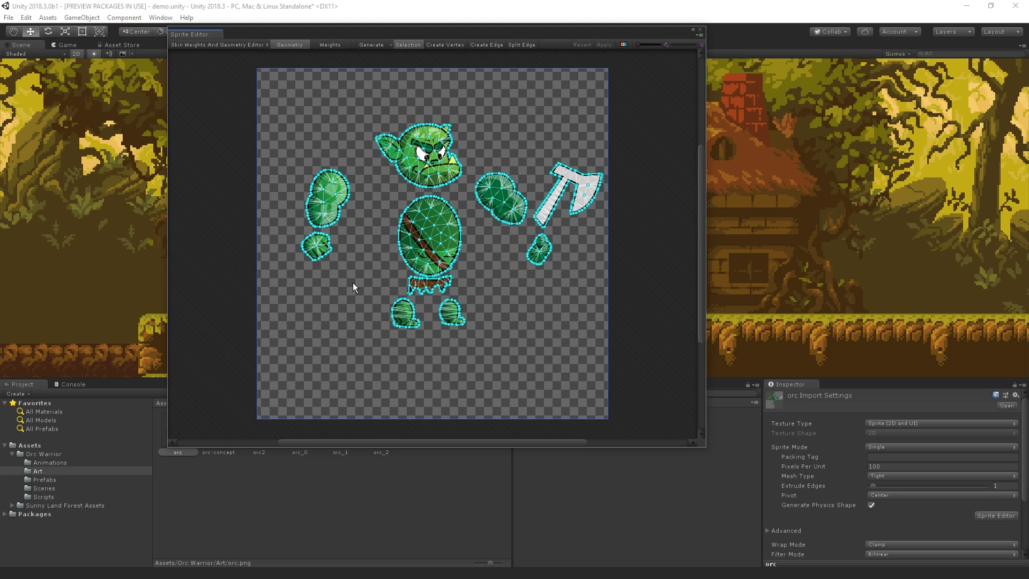
click(384, 45)
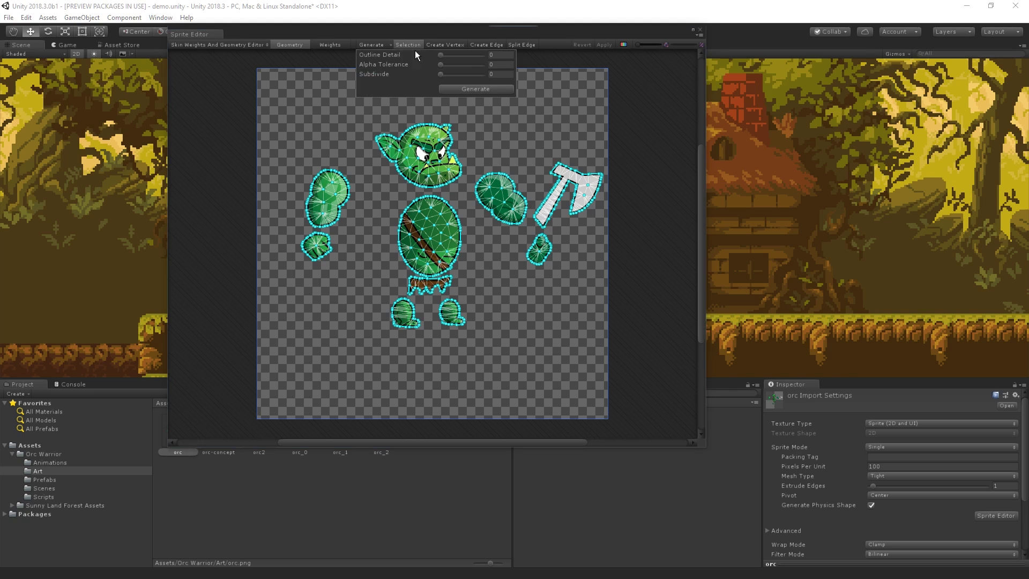
Try generating the sprite's geometry with the lowest Outline Detail.
drag(442, 55, 458, 59)
drag(456, 55, 457, 51)
click(377, 59)
drag(462, 57, 427, 56)
click(477, 90)
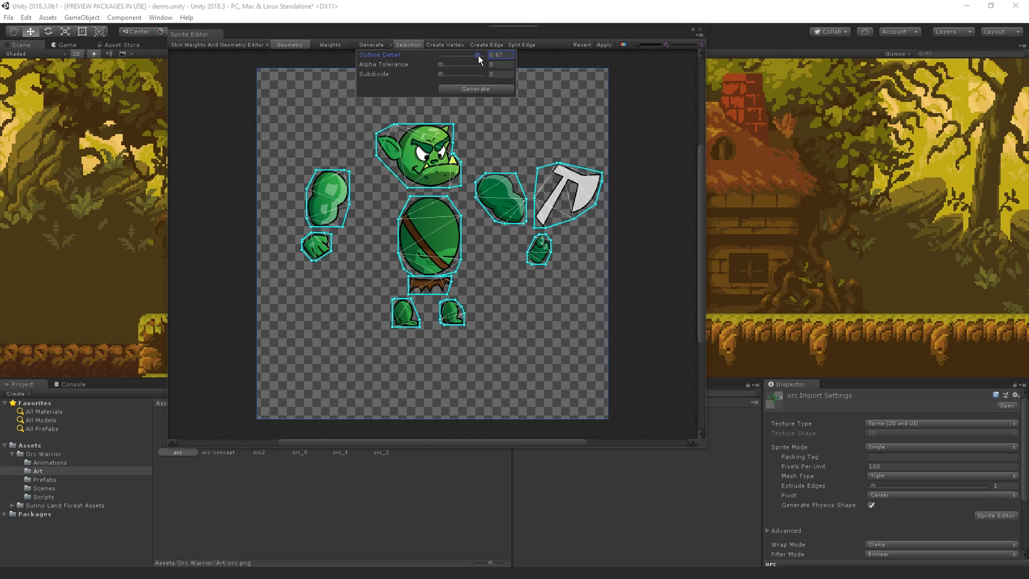
Generate the orc's geometry with Outline Detail 0.7 and Alpha Tolerance 42.
drag(471, 55, 470, 55)
click(476, 89)
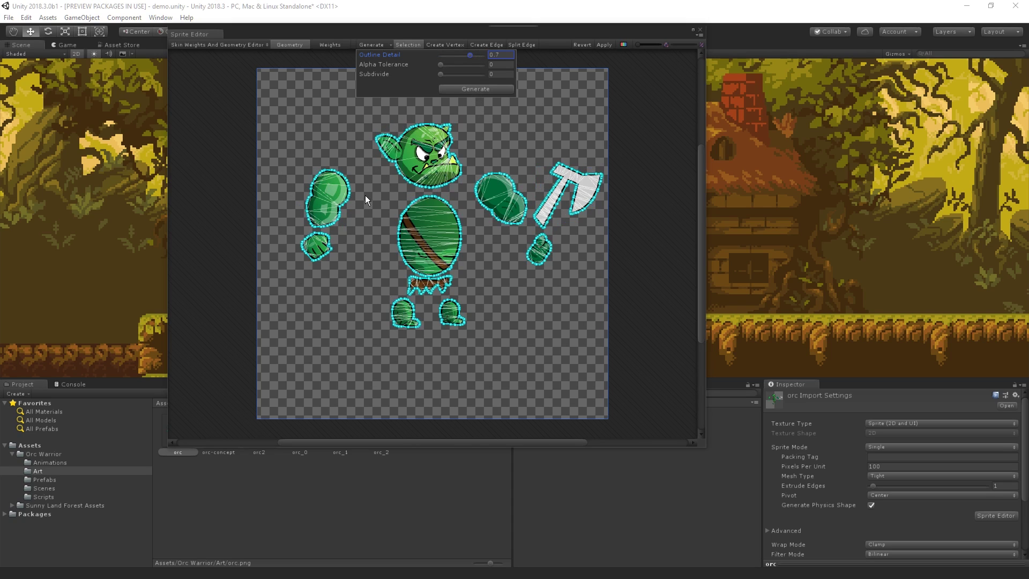
click(385, 64)
drag(451, 66, 449, 70)
click(461, 90)
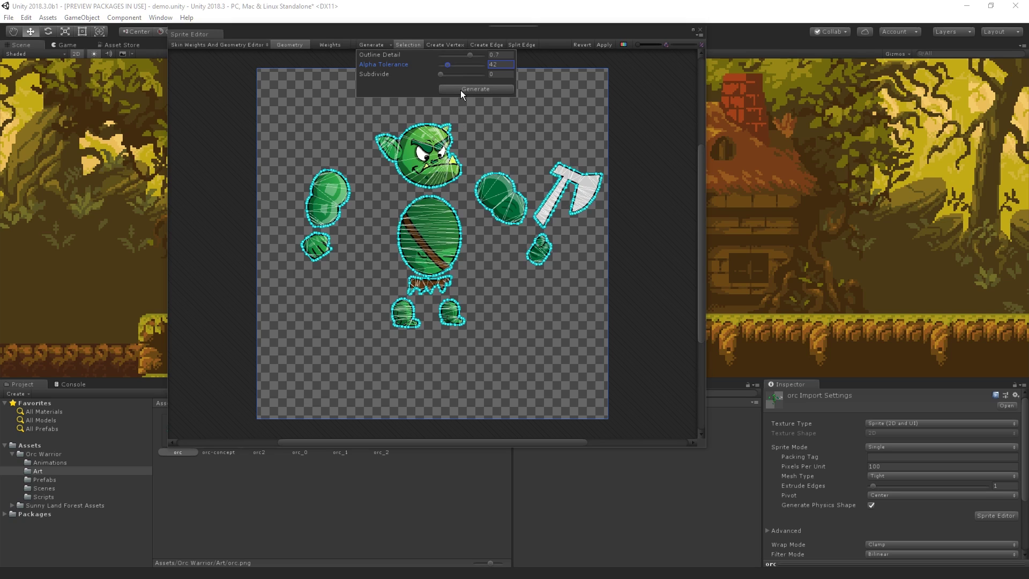
Regenerate the geometry with Subdivide set to 72 and apply the changes.
click(381, 76)
click(471, 89)
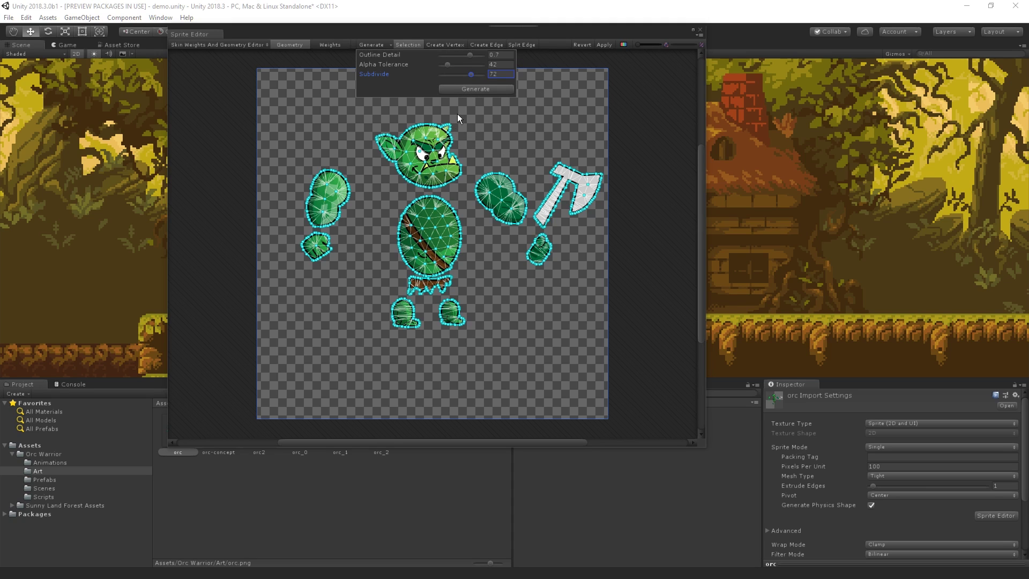
scroll(484, 243, up, 5)
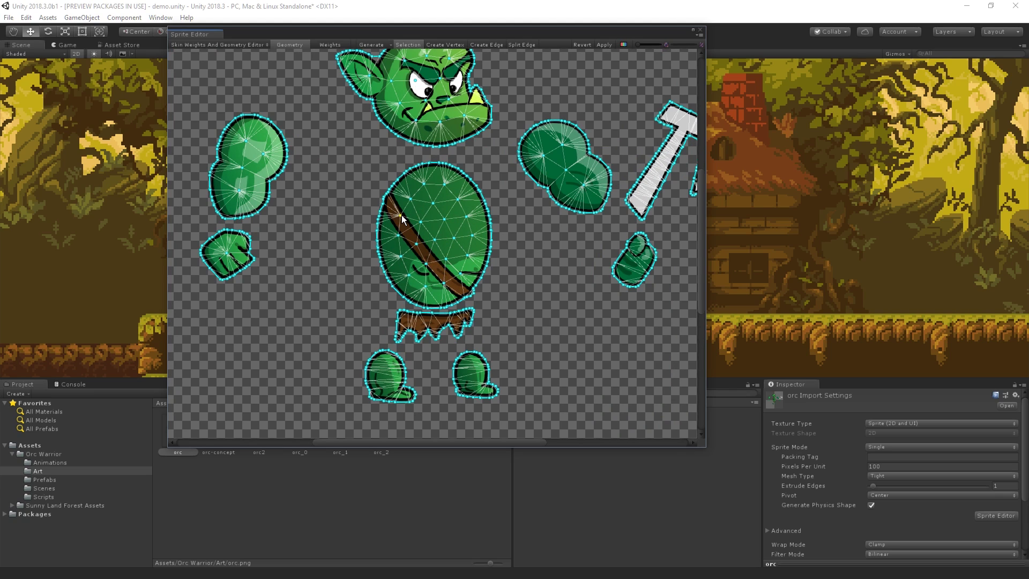
scroll(402, 218, down, 2)
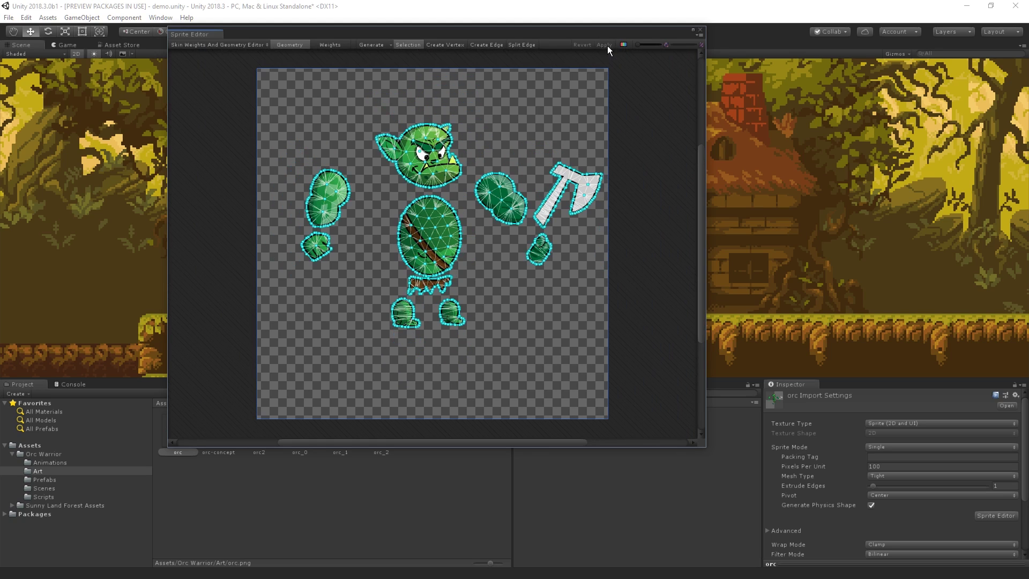
Switch to weight editing, select the middle torso bone and set up the weight brush with Hardness 36.3.
click(339, 45)
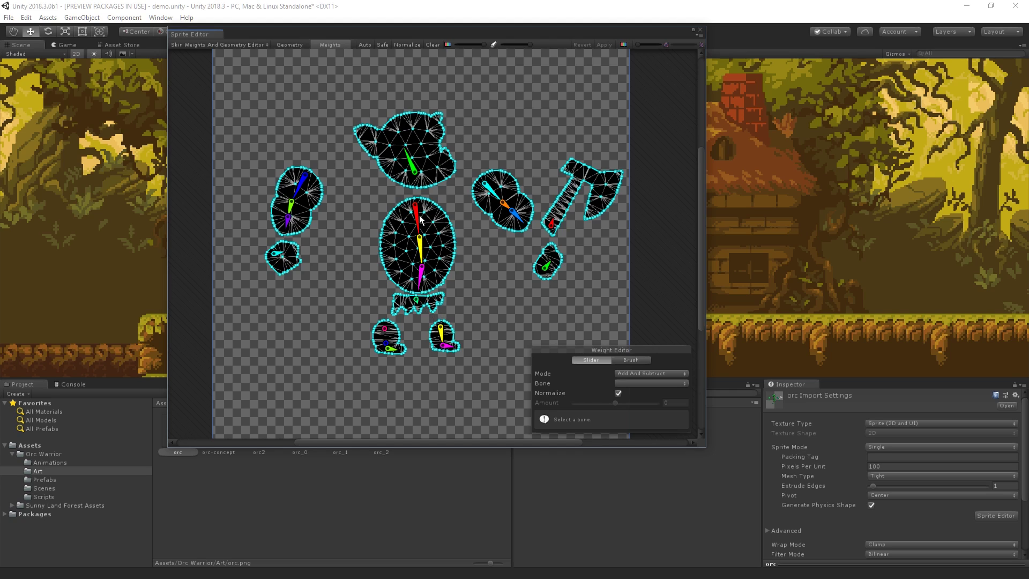
scroll(421, 247, up, 2)
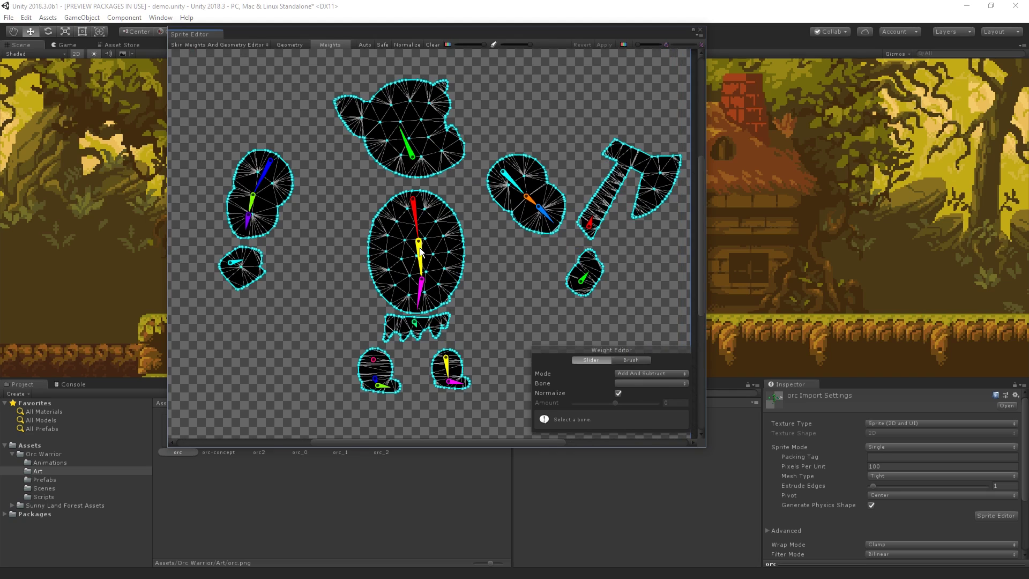
click(420, 251)
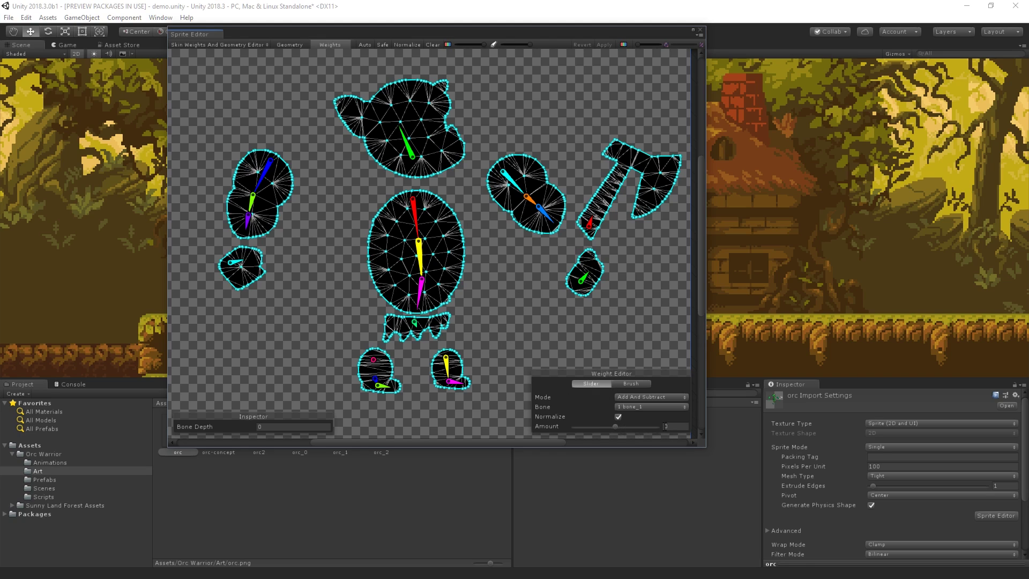
click(635, 383)
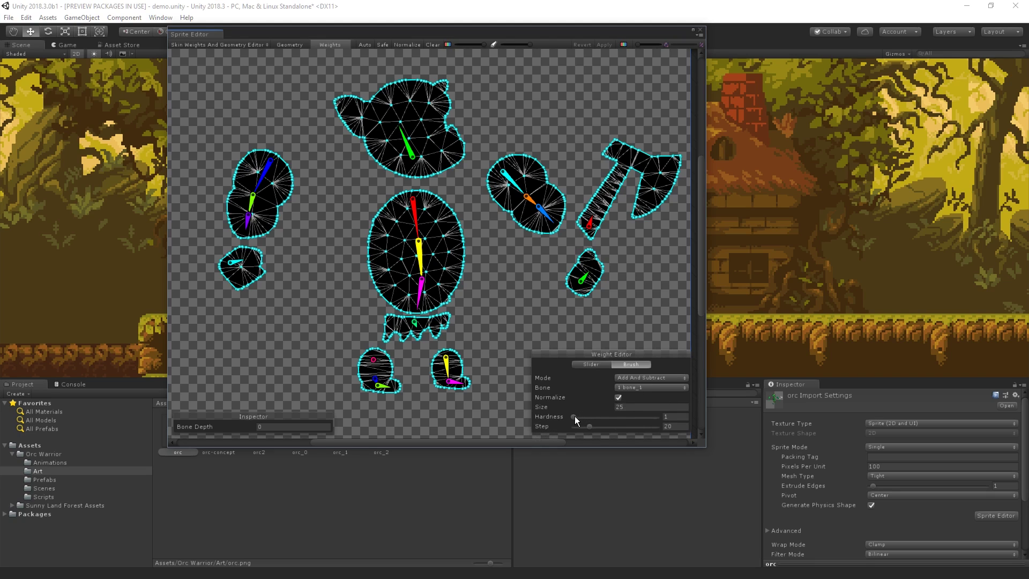
drag(574, 416, 593, 423)
Try brushing the middle torso bone's weights across the belly and the lower torso bone's weights beneath it.
click(427, 251)
mouse_move(428, 251)
mouse_down()
mouse_move(391, 262)
mouse_move(459, 249)
mouse_move(448, 265)
mouse_up()
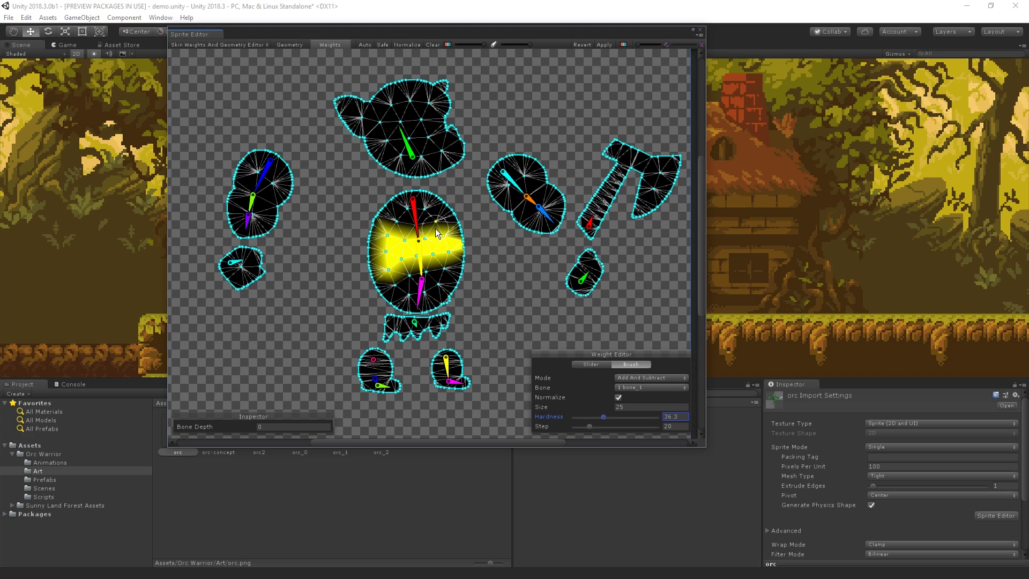
click(428, 276)
drag(423, 278, 436, 307)
mouse_move(440, 277)
mouse_down()
mouse_move(399, 300)
mouse_move(451, 279)
mouse_move(391, 303)
mouse_move(401, 335)
mouse_up()
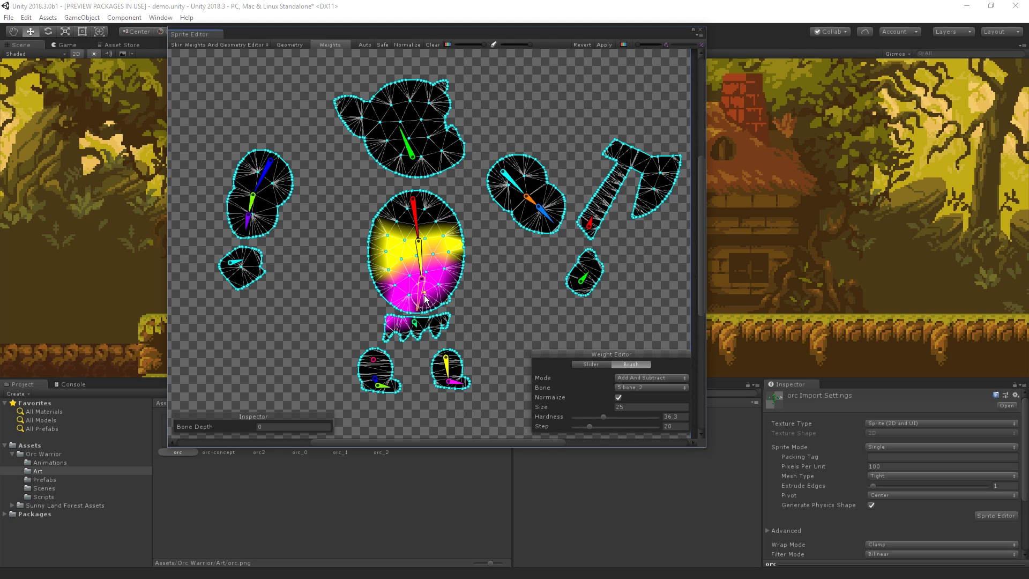
drag(418, 310, 411, 334)
key(ctrl+z)
key(ctrl+z)
key(ctrl+z)
key(ctrl+z)
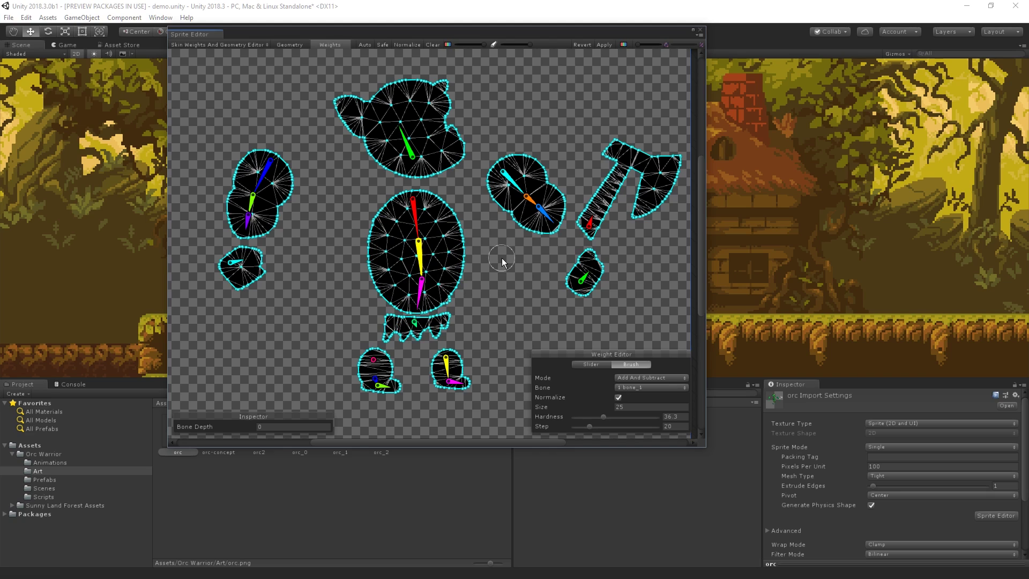
Generate the bone weights automatically for the whole orc mesh.
click(365, 45)
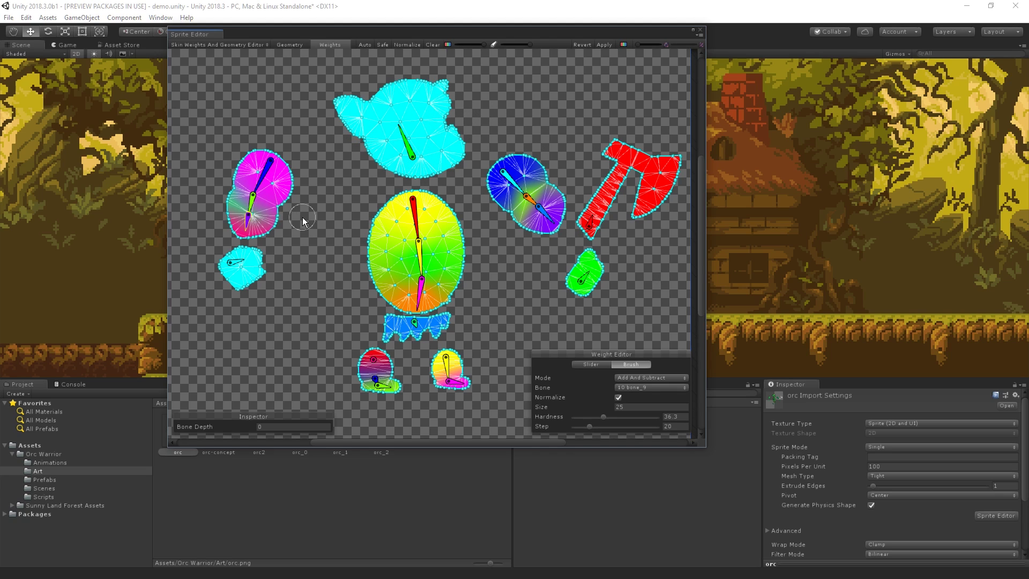
Paint the head with the head bone's weights and the upper torso with the root bone's weights.
click(406, 147)
mouse_move(413, 172)
mouse_down()
mouse_move(455, 146)
mouse_move(445, 132)
mouse_move(362, 141)
mouse_move(346, 104)
mouse_move(406, 97)
mouse_move(421, 84)
mouse_move(438, 138)
mouse_move(410, 156)
mouse_up()
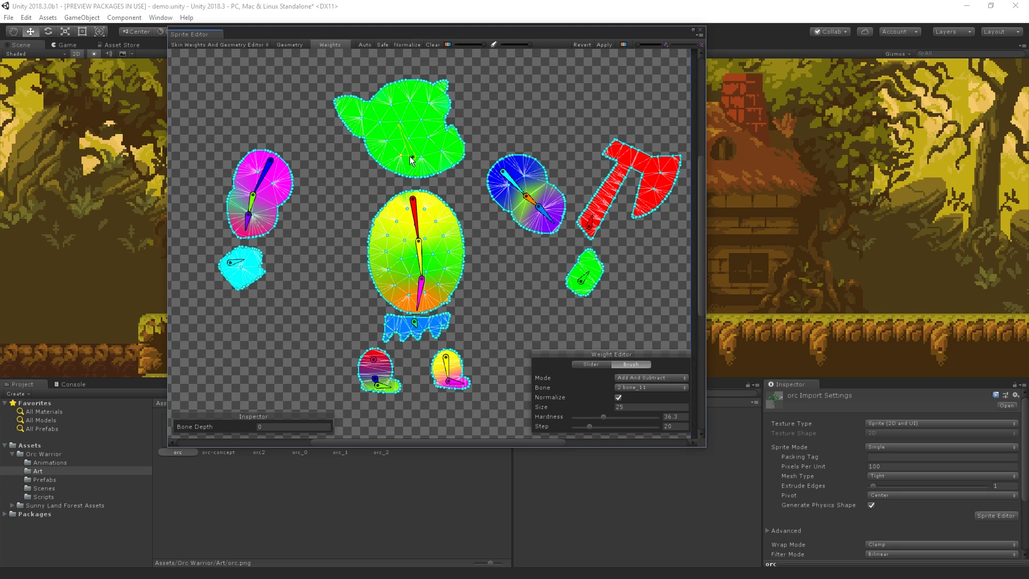
click(417, 217)
mouse_move(417, 202)
mouse_down()
mouse_move(389, 220)
mouse_move(396, 217)
mouse_up()
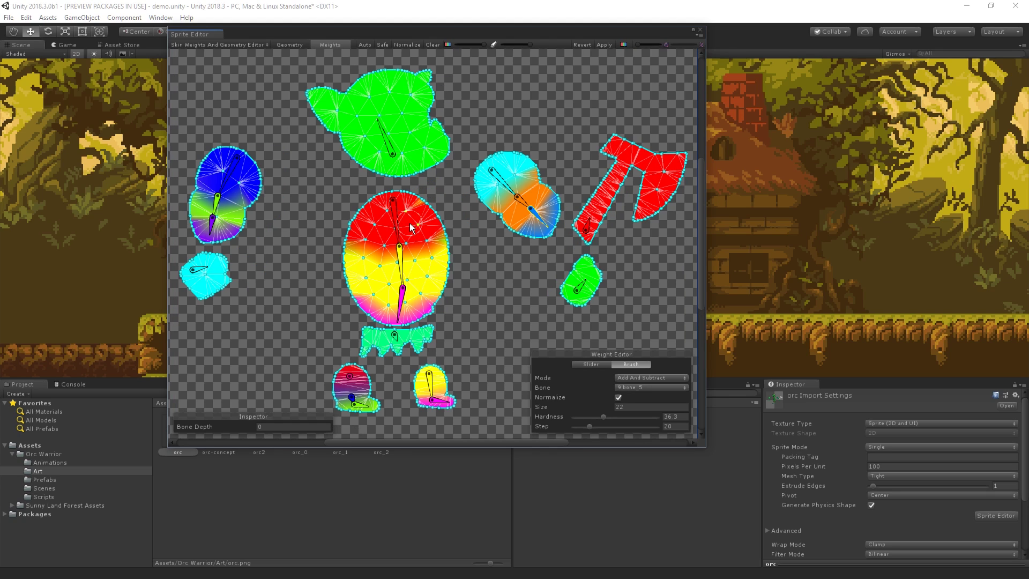
Clean up the weights on the upper torso, axe-side arm and left leg, and apply the changes to the sprite.
click(398, 225)
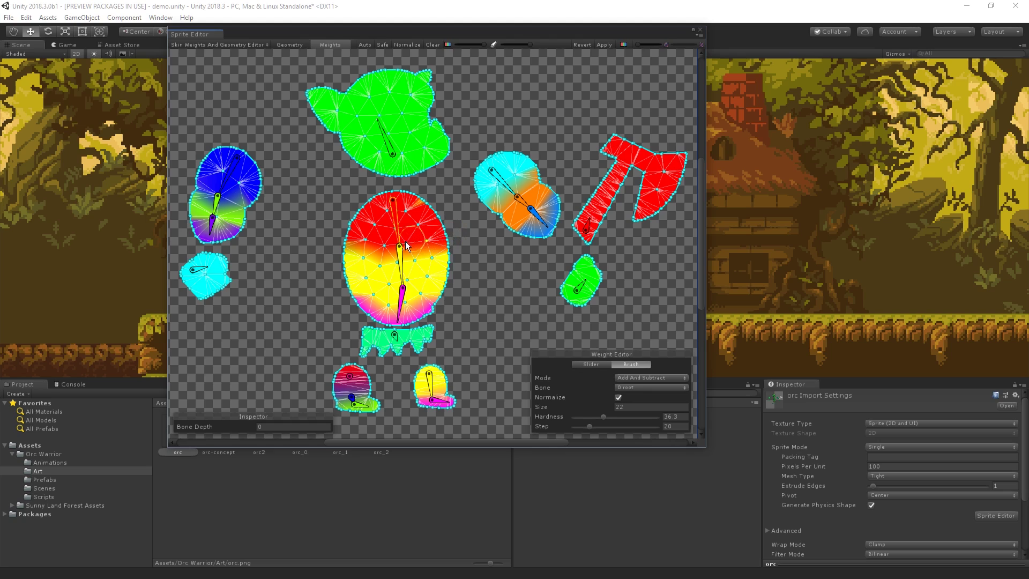
mouse_move(374, 249)
mouse_down()
mouse_move(346, 241)
mouse_move(356, 251)
mouse_up()
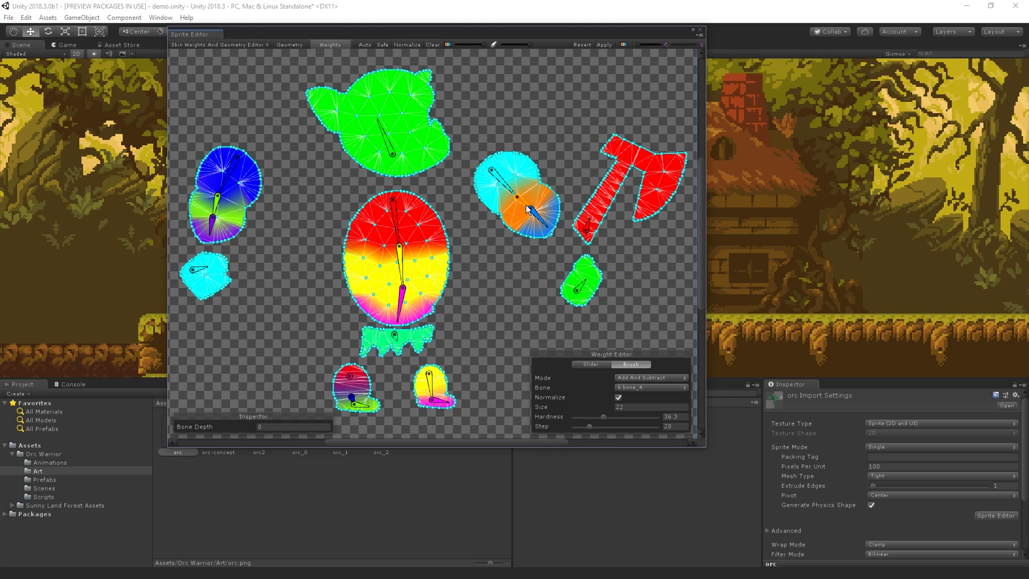
mouse_move(526, 205)
mouse_down()
mouse_move(533, 200)
mouse_move(518, 213)
mouse_move(530, 208)
mouse_up()
click(396, 324)
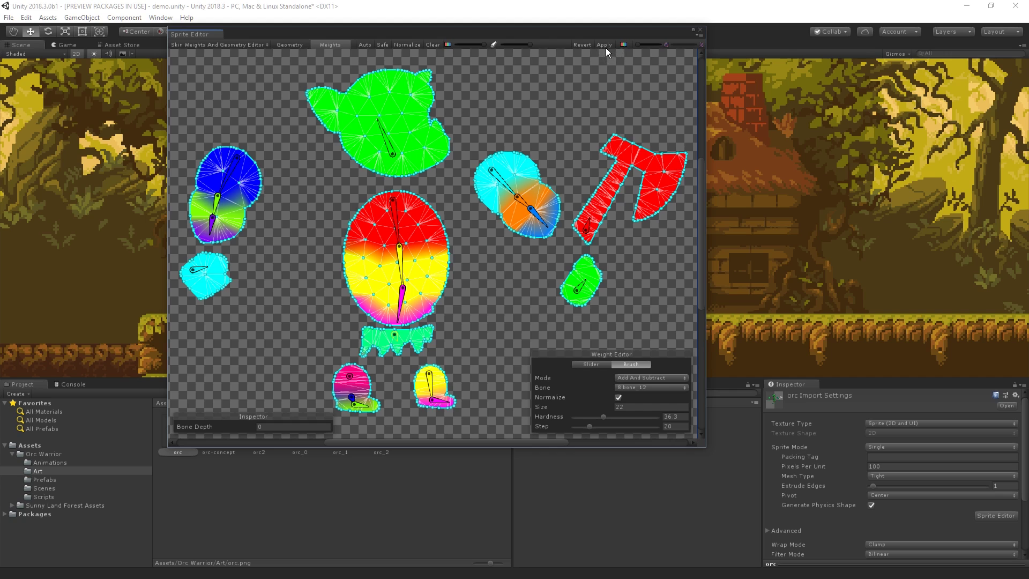
click(605, 46)
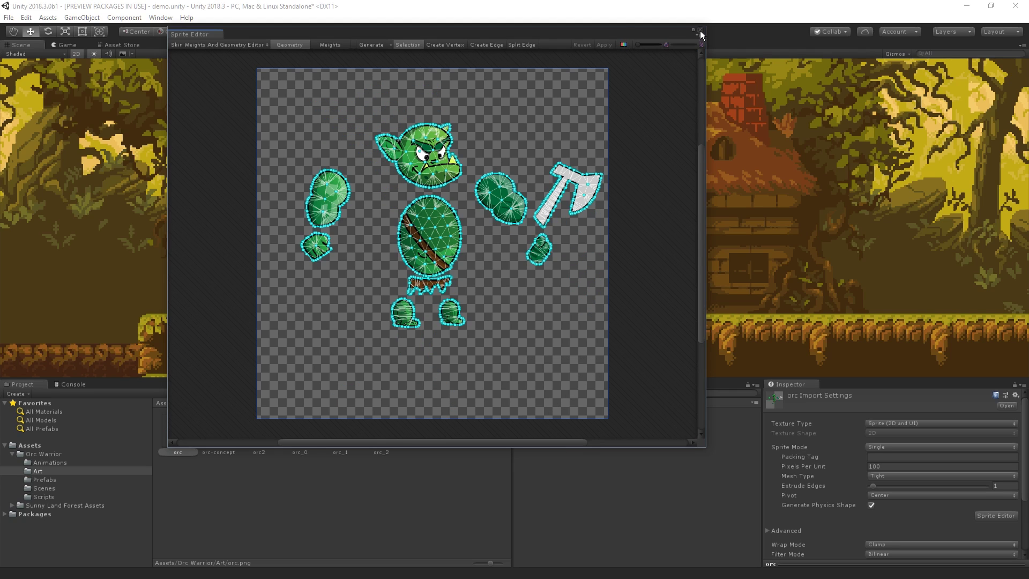
click(701, 31)
Add a Sprite Skin component to the orc object in the scene.
click(580, 429)
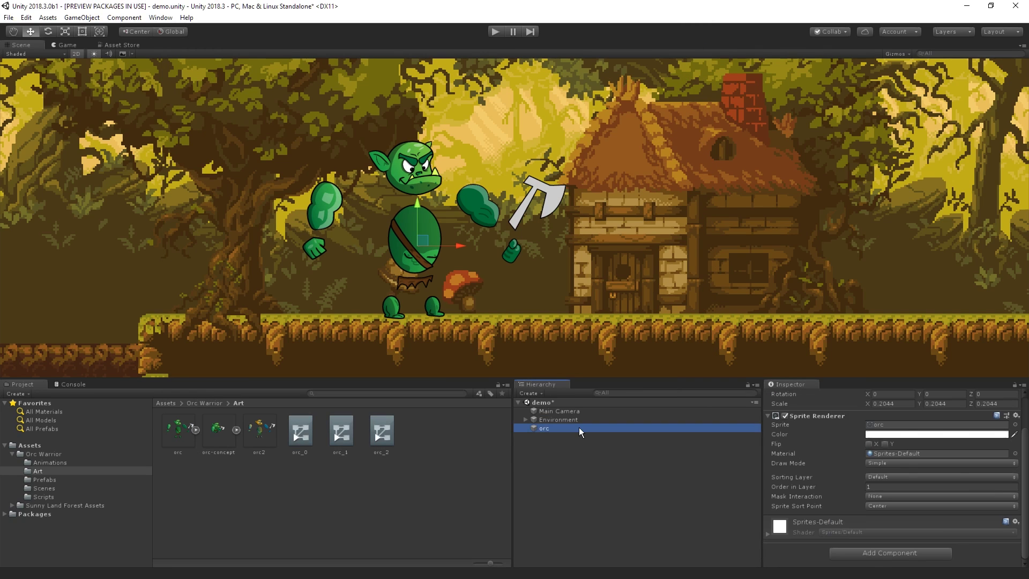
click(870, 551)
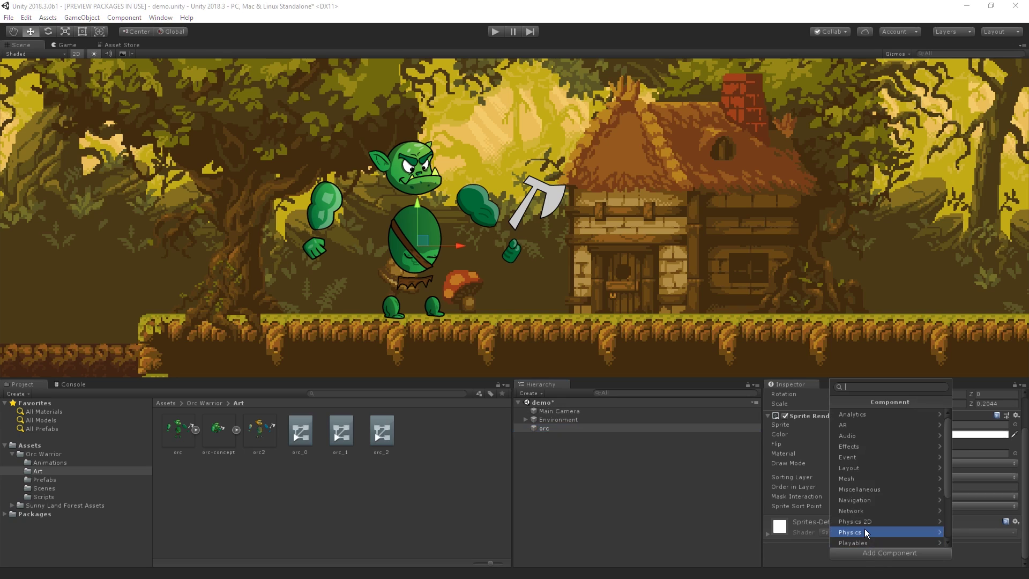
text(Skin)
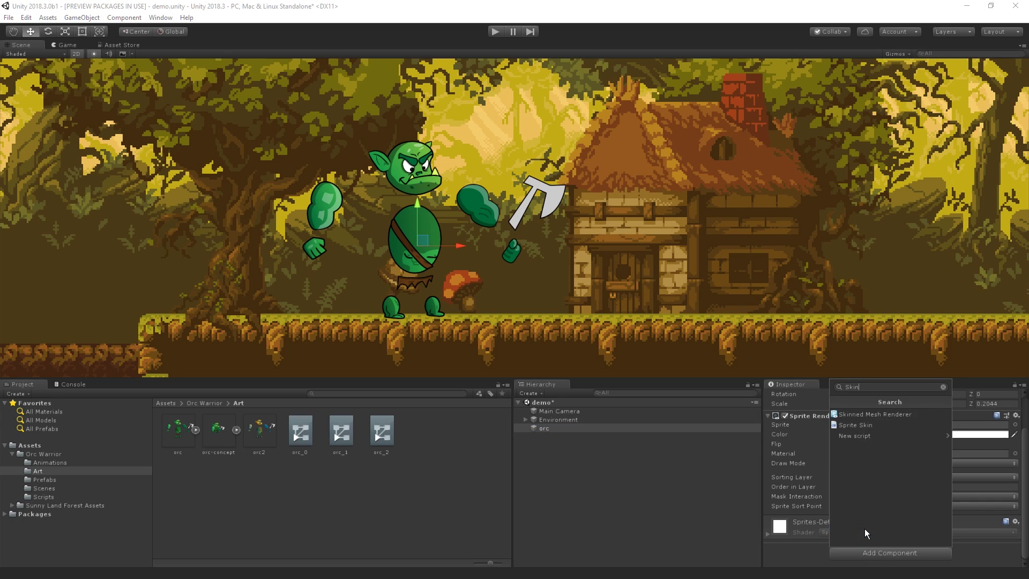
click(871, 426)
Create the bone transforms for the orc from its Sprite Skin component.
scroll(810, 497, down, 2)
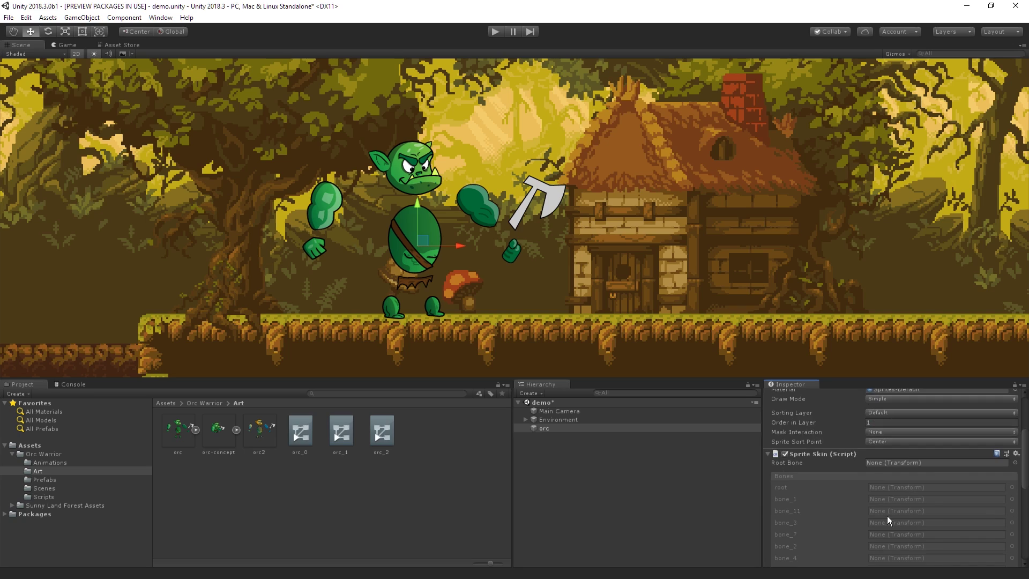
scroll(947, 488, down, 2)
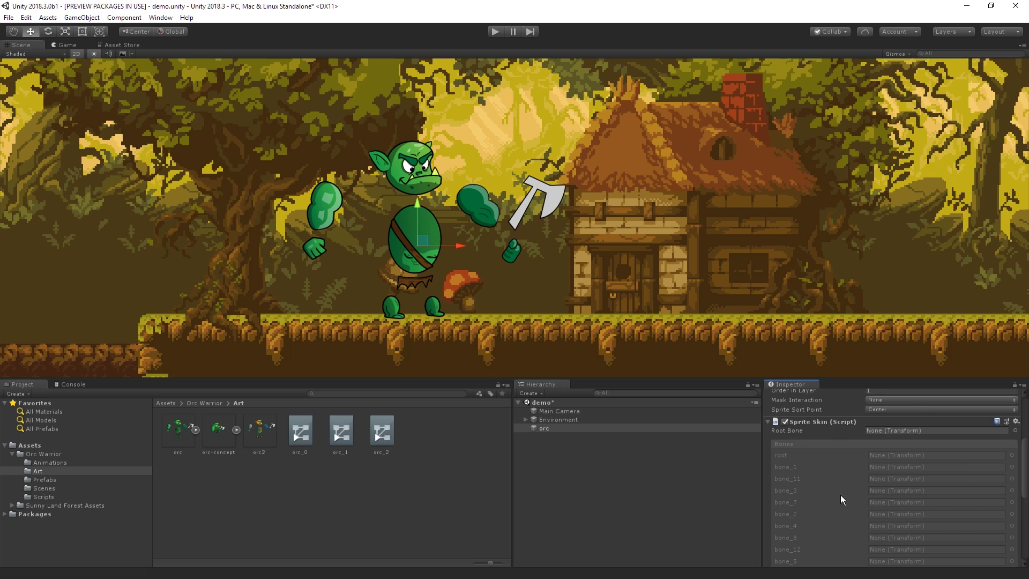
scroll(837, 448, down, 10)
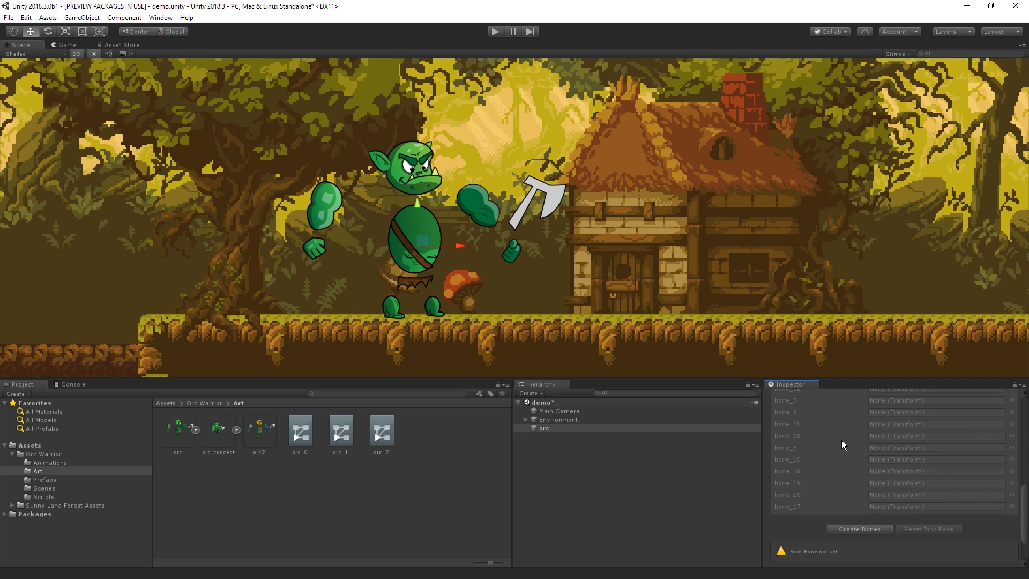
scroll(840, 447, down, 2)
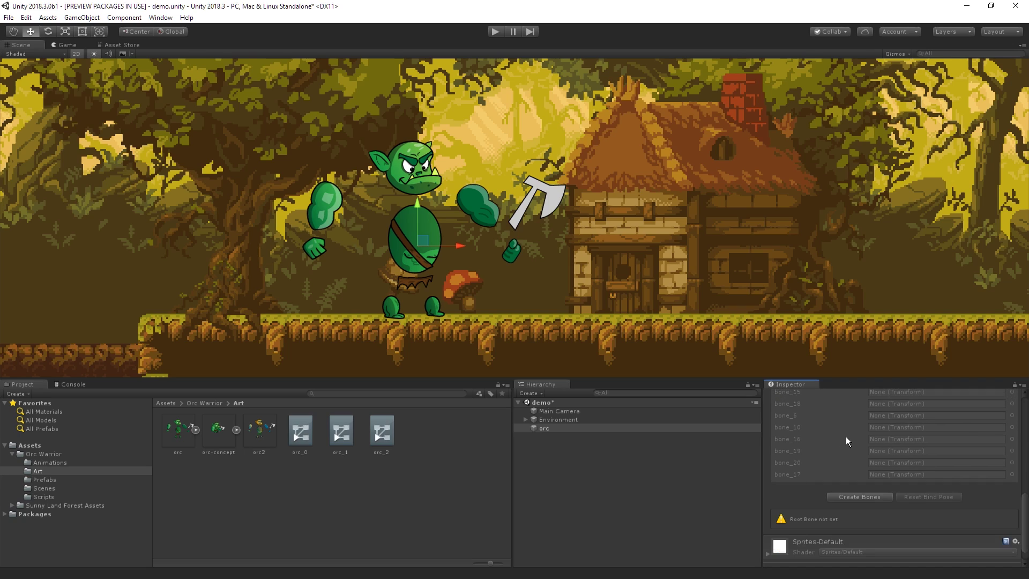
click(835, 497)
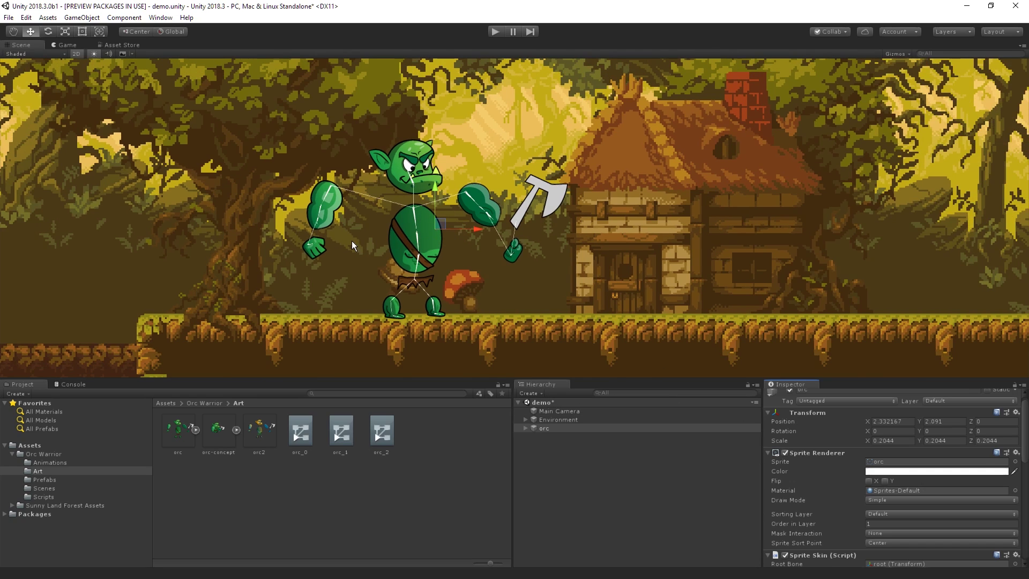
Move the head bone down so the head sits against the top of the torso.
scroll(354, 240, up, 4)
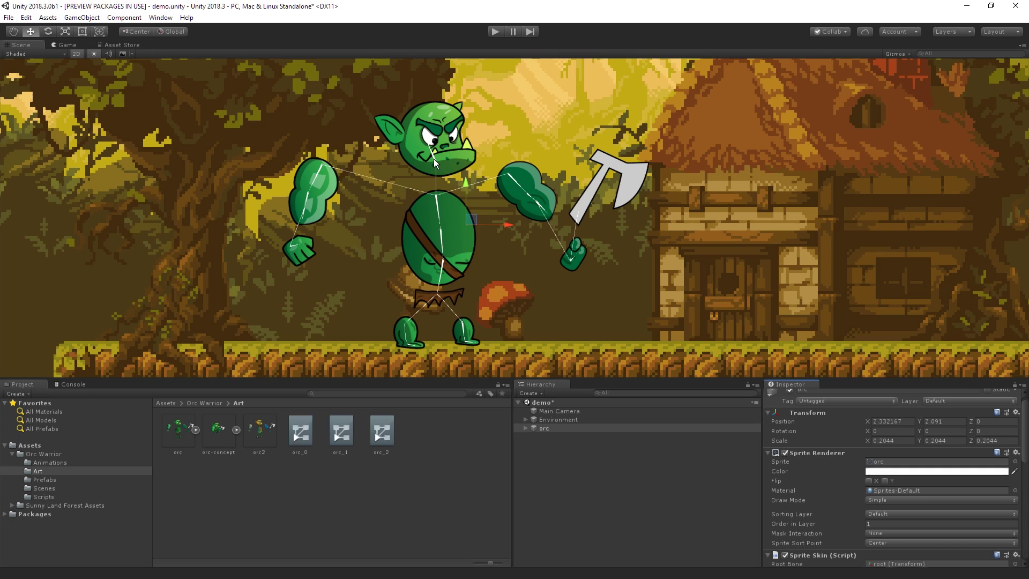
drag(434, 159, 439, 188)
scroll(432, 162, up, 5)
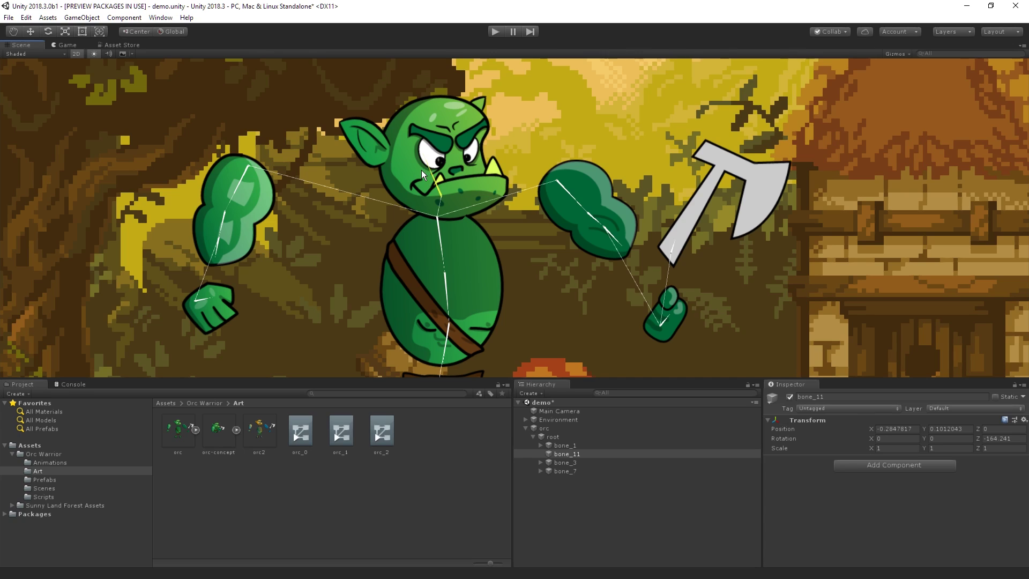
Try rotating the head bone to tilt the orc's head, and undo the rotation.
drag(429, 166, 384, 278)
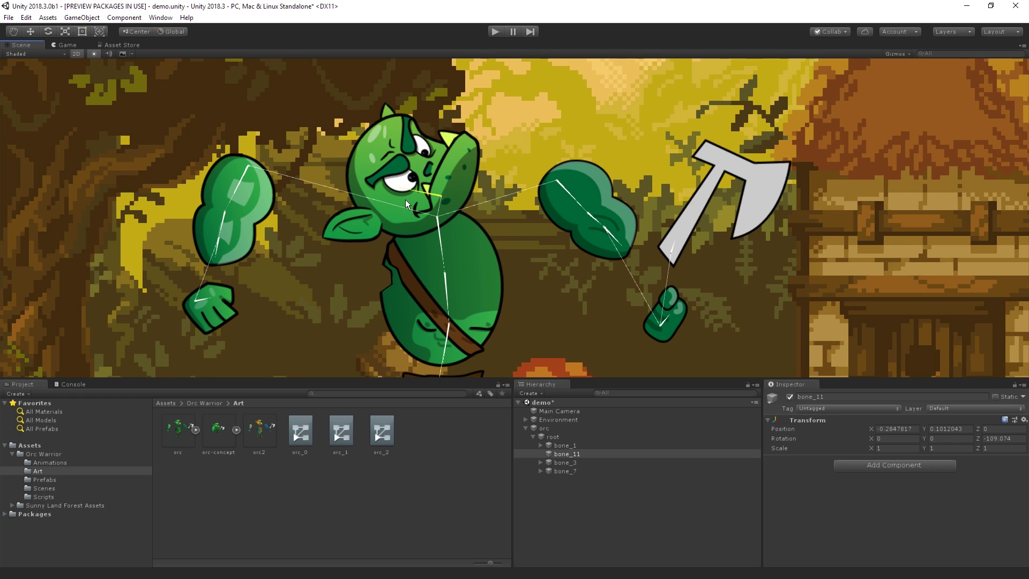
key(ctrl+z)
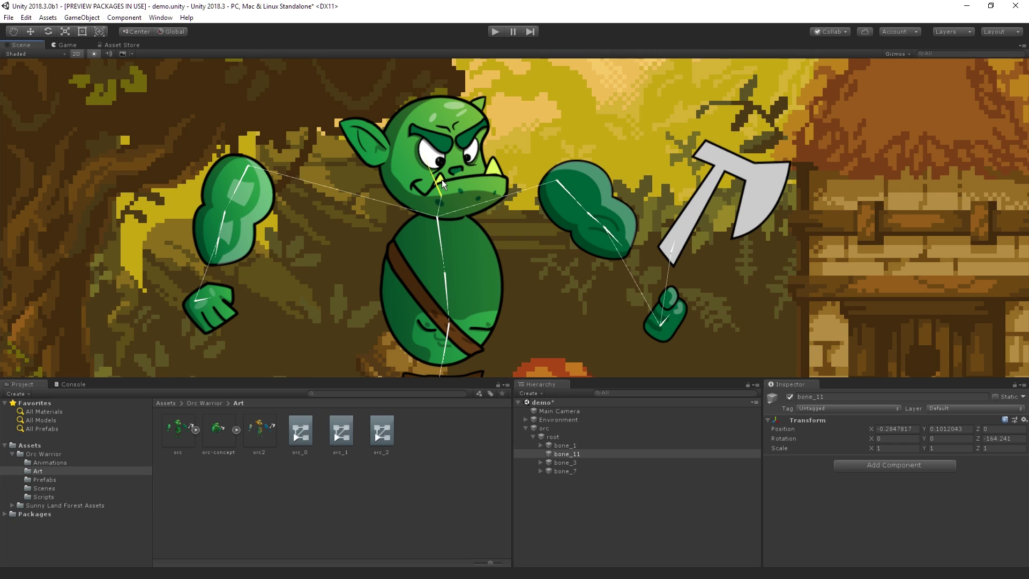
scroll(468, 229, down, 1)
middle_drag(468, 230, 478, 200)
key(ctrl+z)
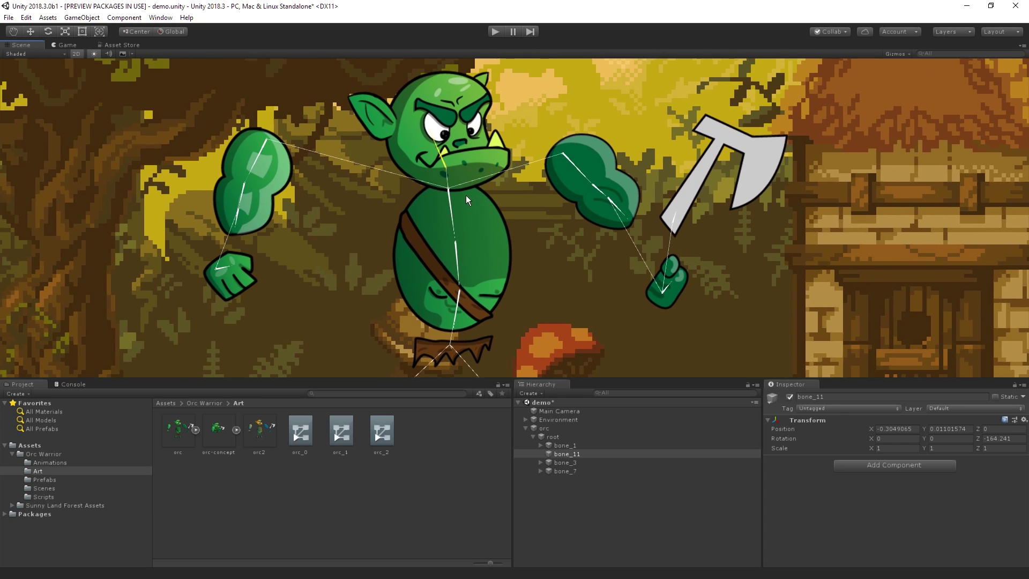
Position the arms, hands and axe on the orc's body and lower the head over the upper torso.
drag(266, 142, 387, 186)
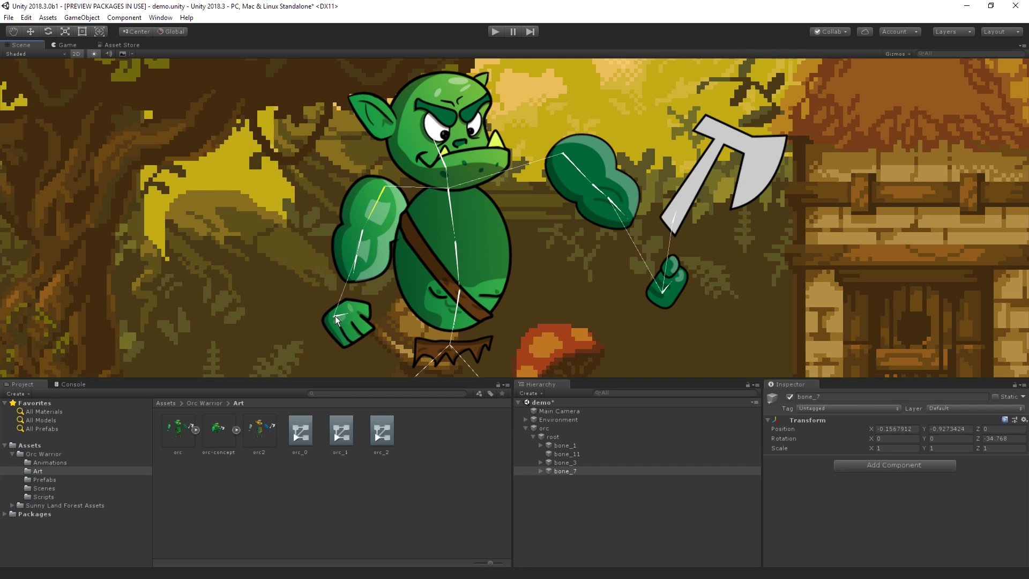
drag(335, 316, 349, 288)
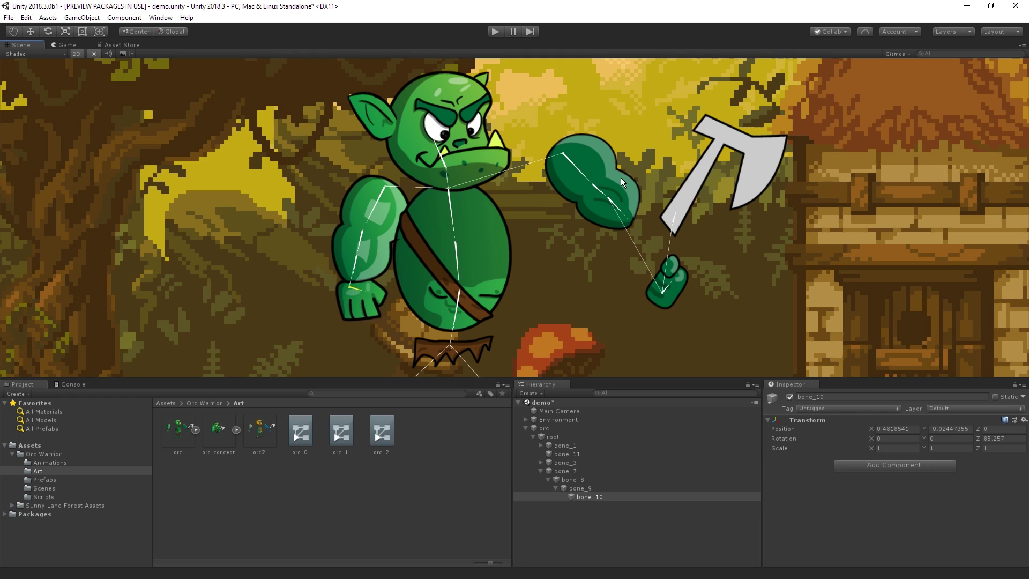
drag(561, 152, 590, 201)
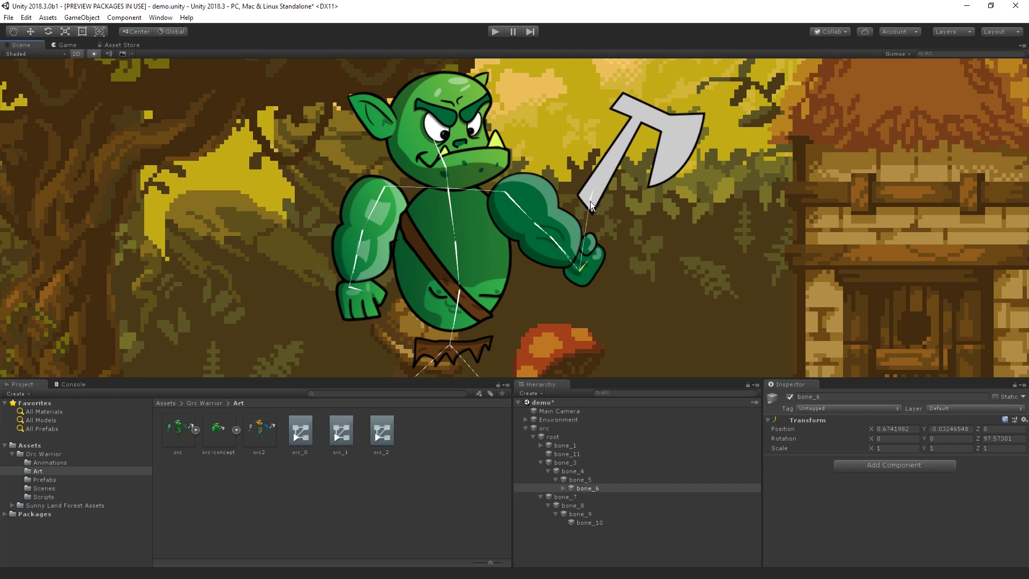
scroll(619, 204, up, 4)
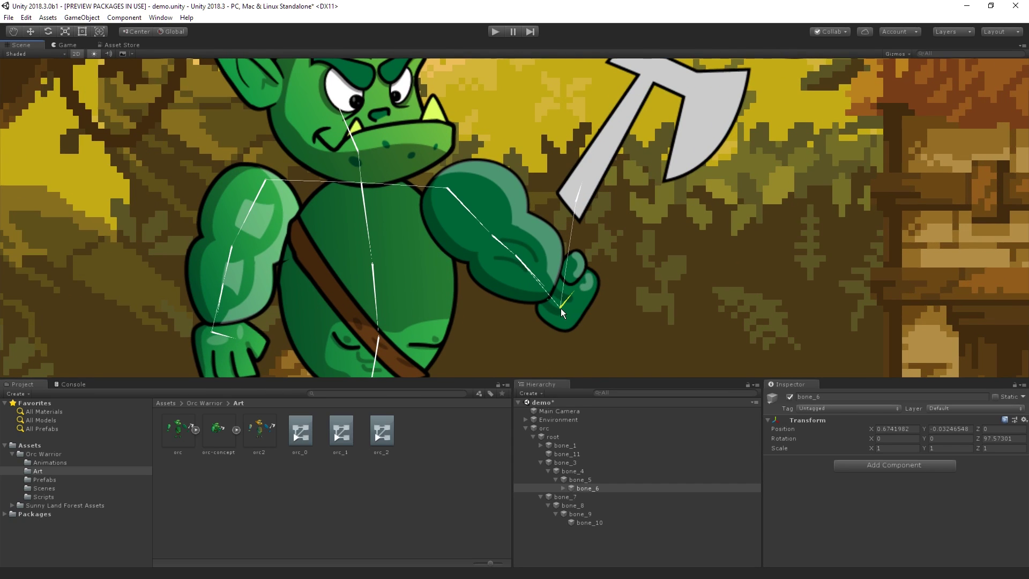
drag(561, 308, 562, 310)
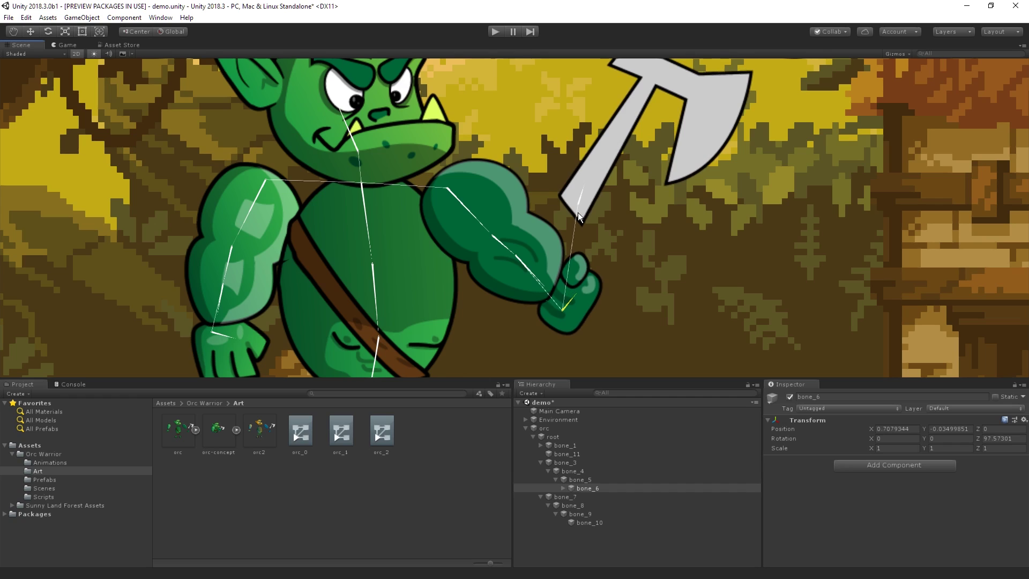
drag(577, 198, 578, 285)
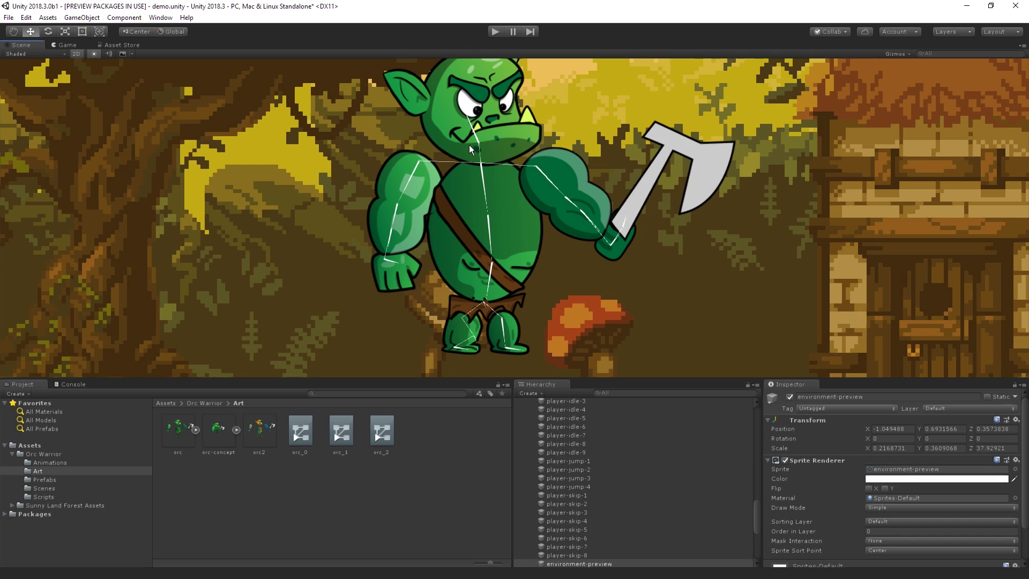
drag(478, 140, 530, 203)
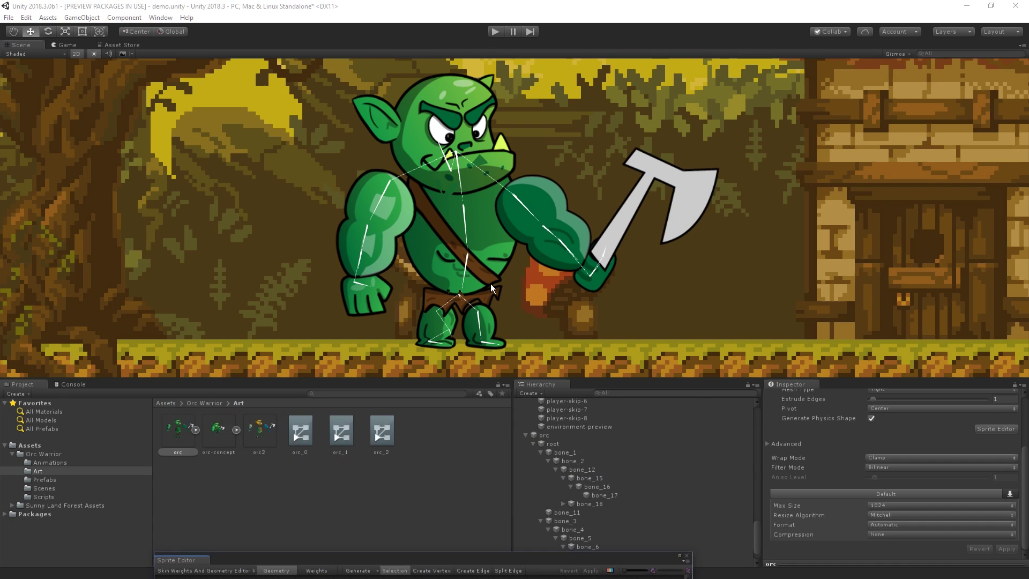
Place the Sprite Editor beside the orc in the scene, showing the bone weights with the brush weight editor active.
scroll(466, 243, up, 5)
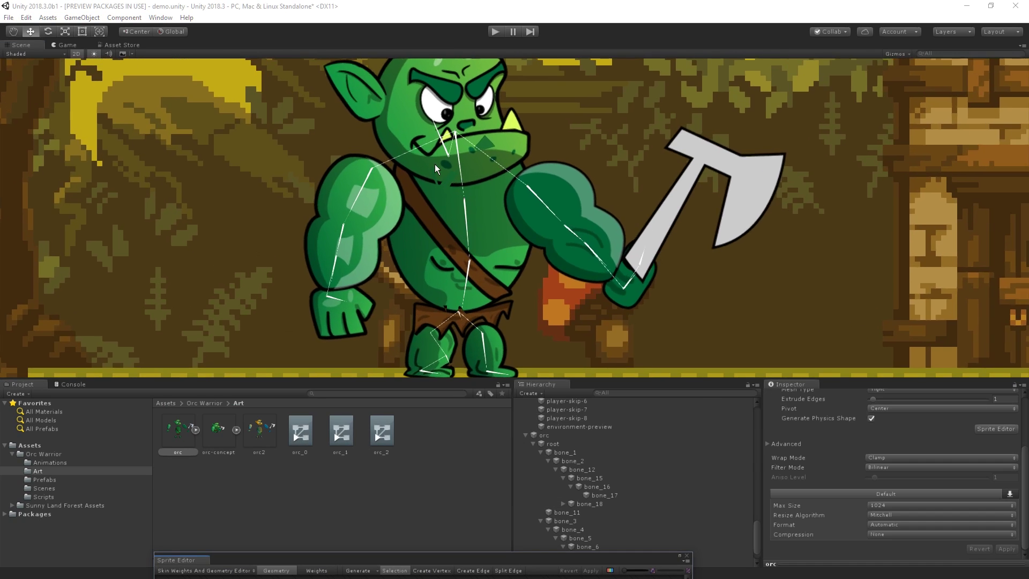
scroll(429, 182, up, 2)
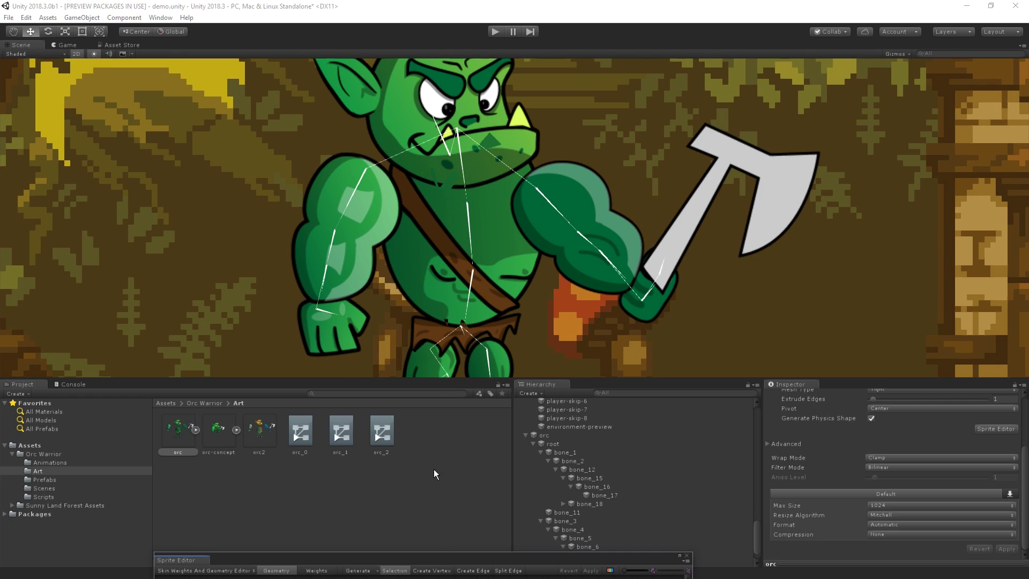
drag(437, 564, 439, 268)
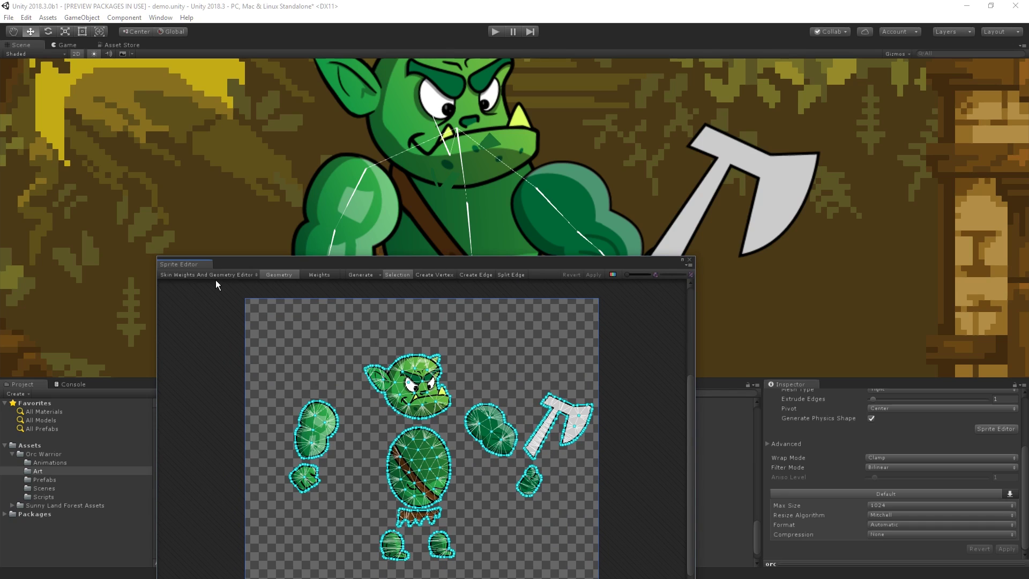
click(331, 274)
drag(365, 266, 780, 63)
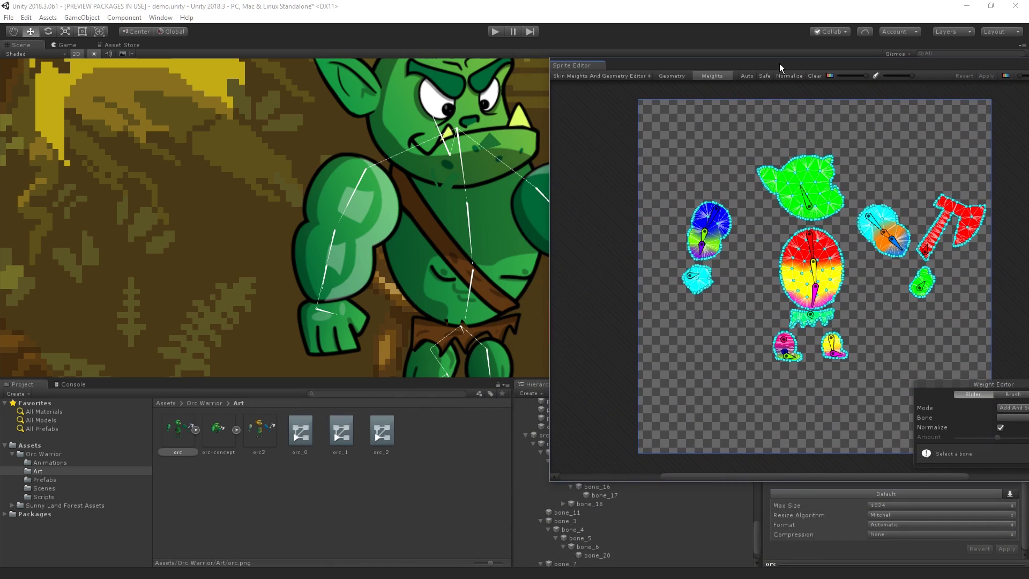
middle_drag(393, 160, 202, 199)
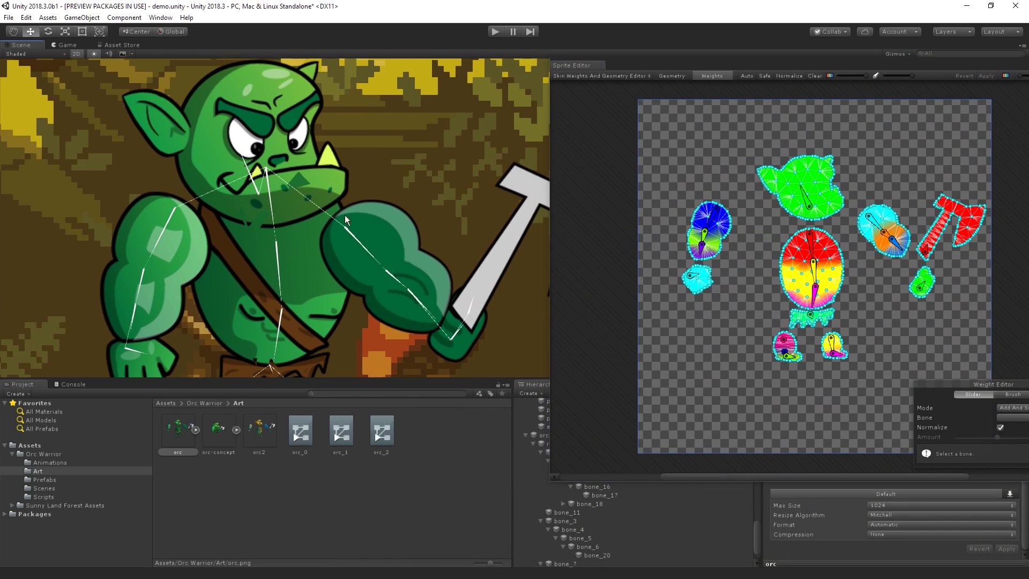
drag(780, 64, 740, 58)
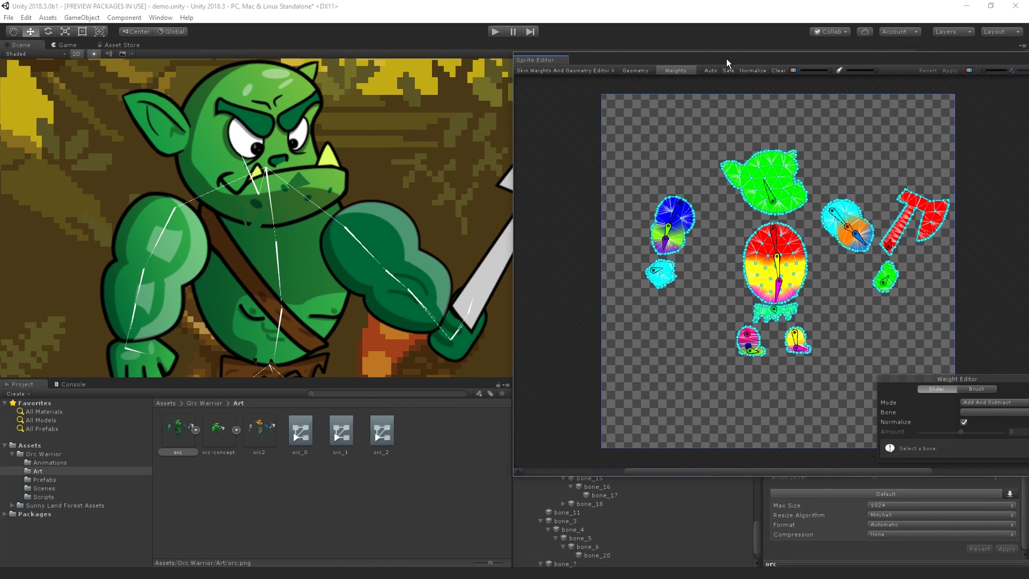
click(971, 389)
Set the head bone's Bone Depth to 1 and apply the change to the sprite.
scroll(750, 209, up, 5)
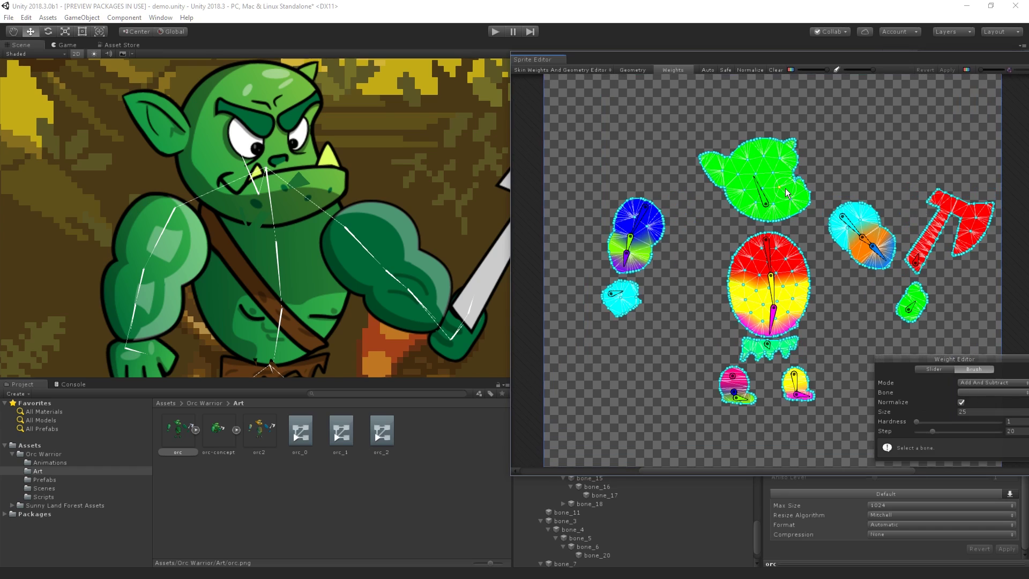
click(750, 209)
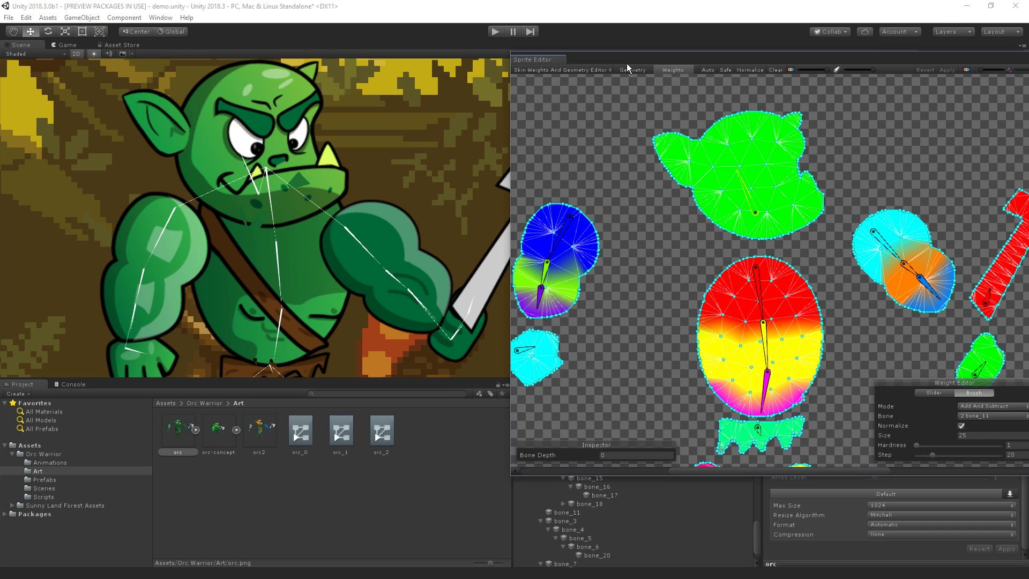
click(610, 455)
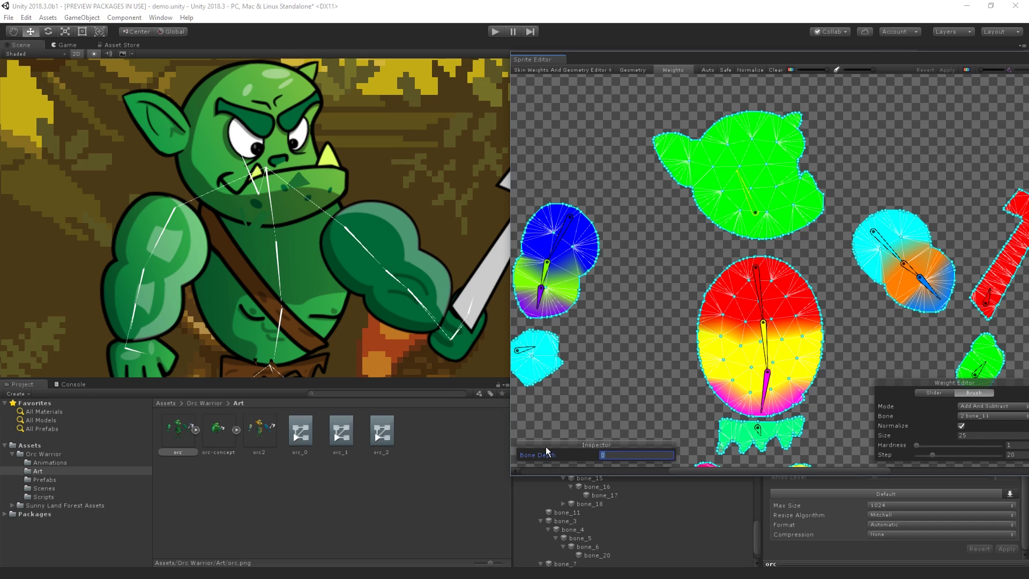
text(1)
click(949, 71)
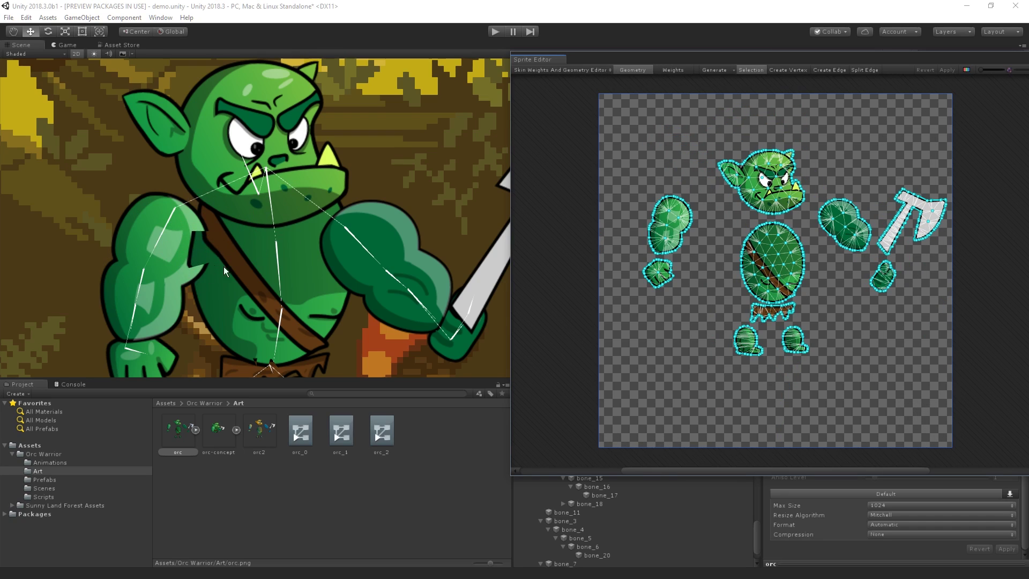
Change the Bone Depth of the empty-handed arm so it renders in front of the torso, apply it, and move the arm closer to the body.
click(675, 71)
scroll(814, 275, up, 3)
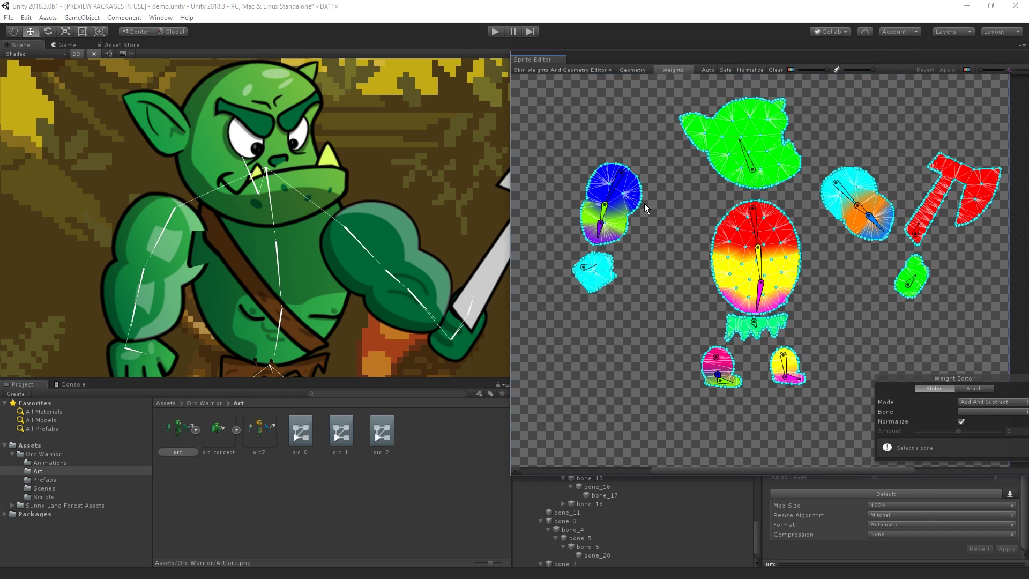
click(618, 190)
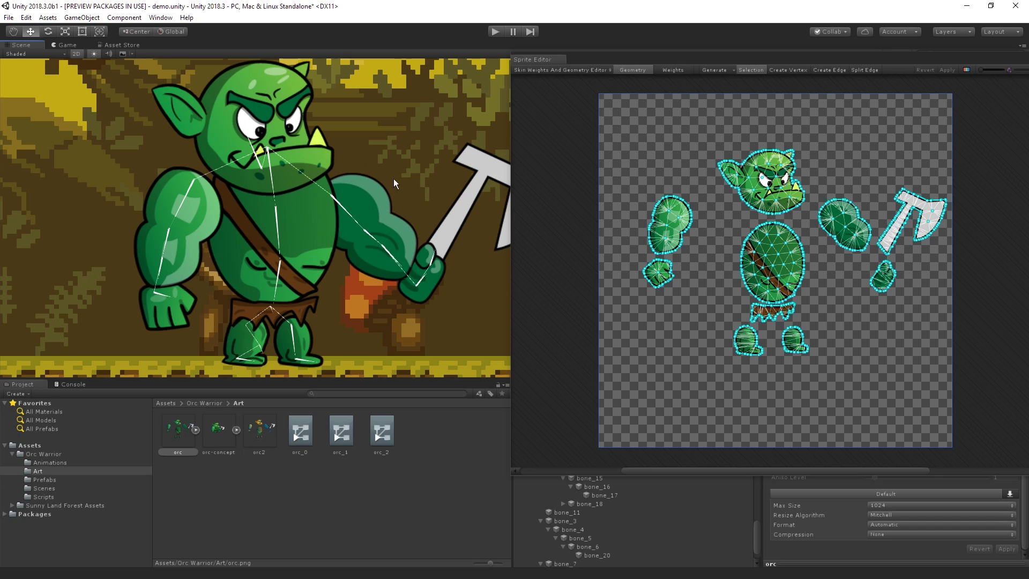
drag(192, 186, 201, 195)
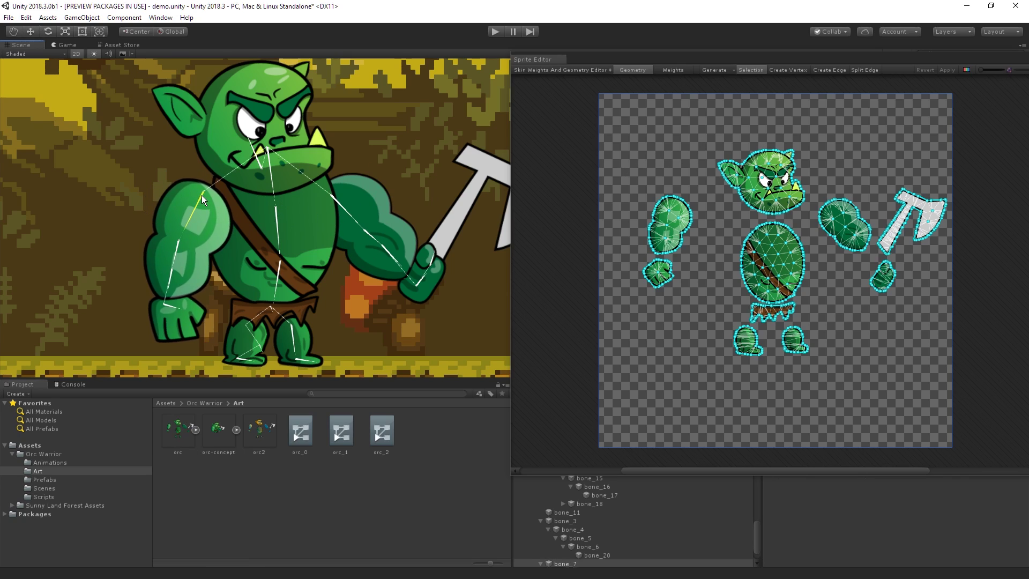
Set the Bone Depth of the axe-holding hand's bone, bone_6, to 1, apply the change and close the Sprite Editor.
click(677, 70)
click(834, 212)
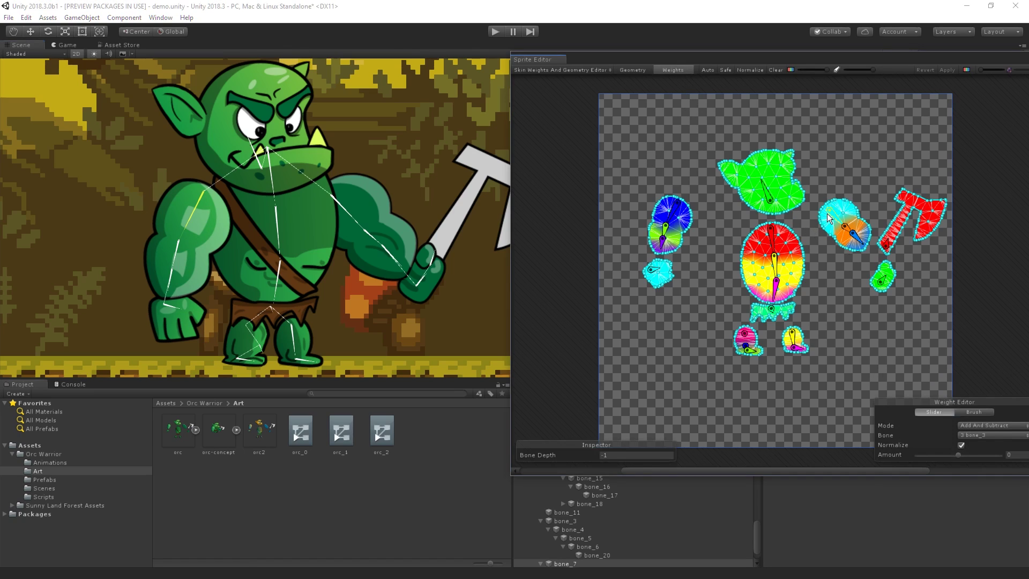
click(614, 458)
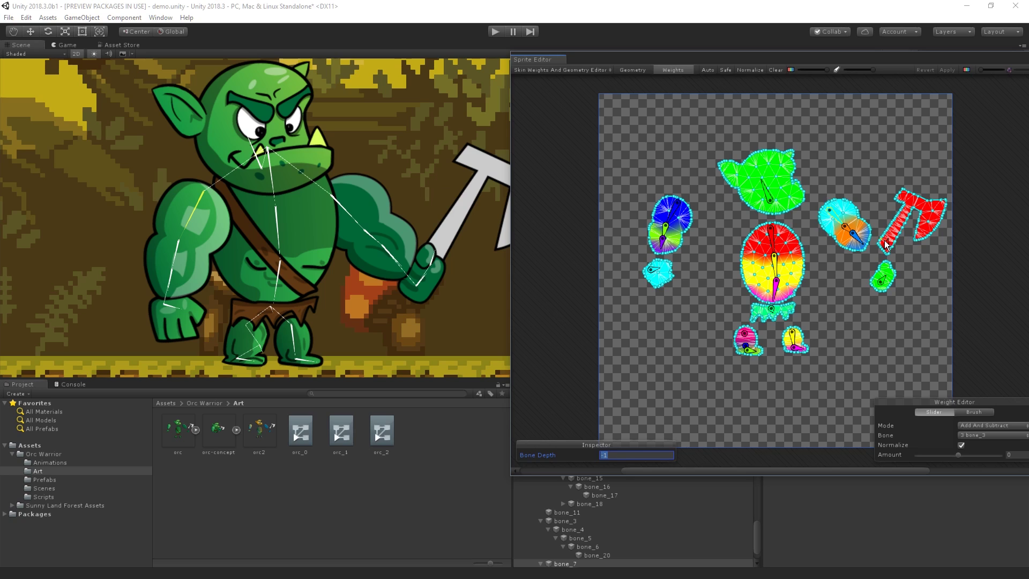
scroll(924, 272, up, 3)
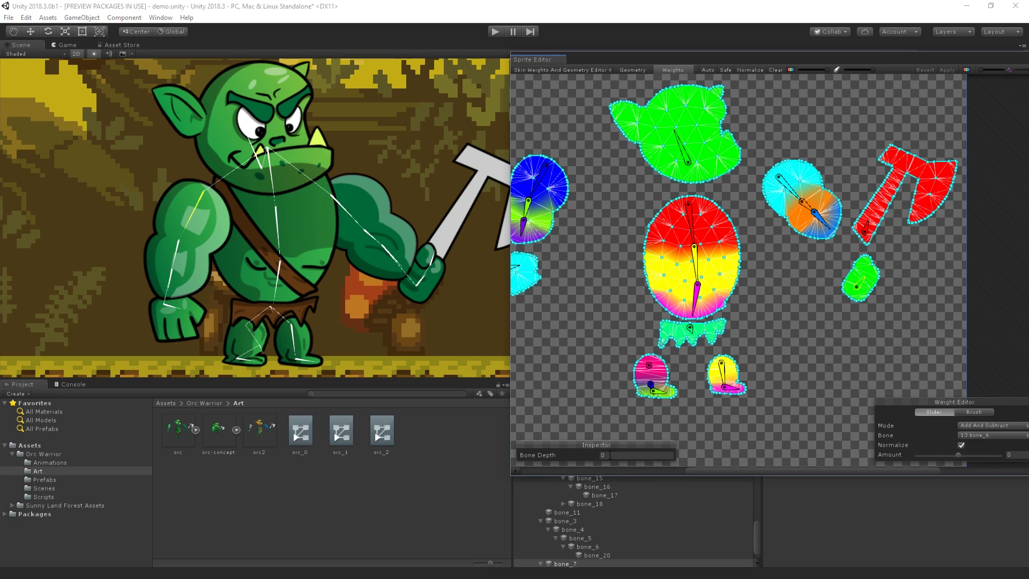
text(1)
click(944, 68)
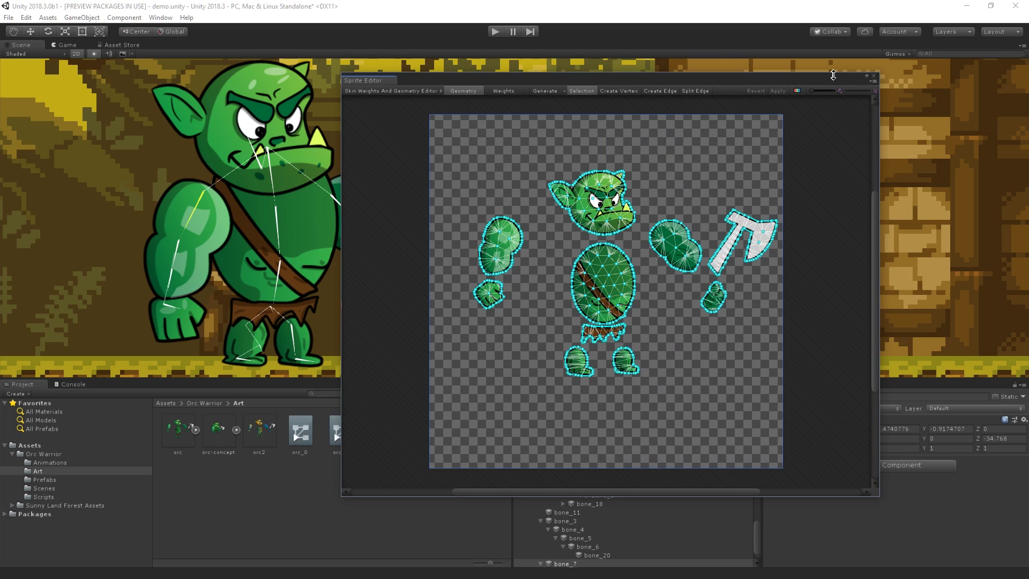
drag(833, 73, 840, 69)
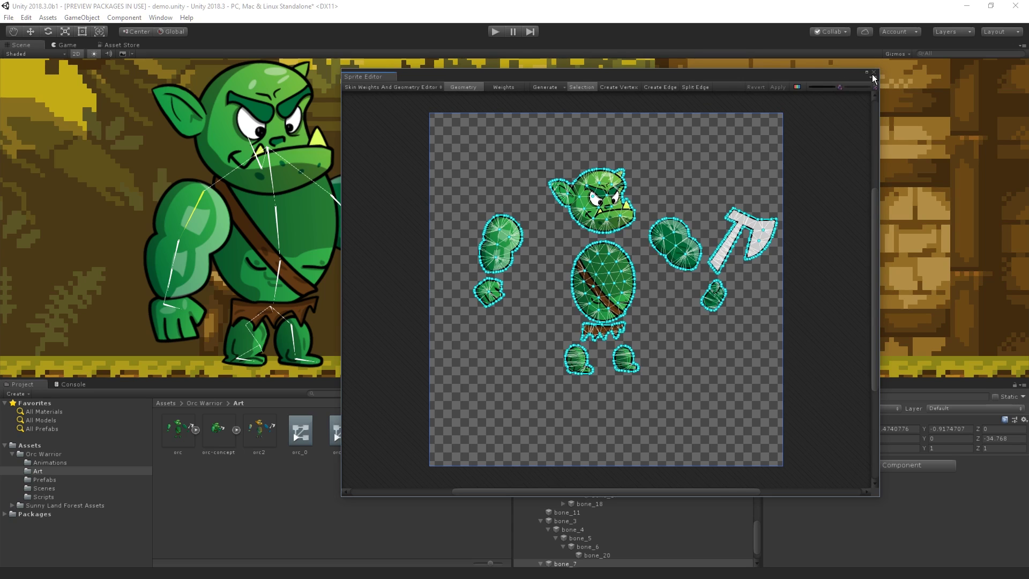
click(874, 73)
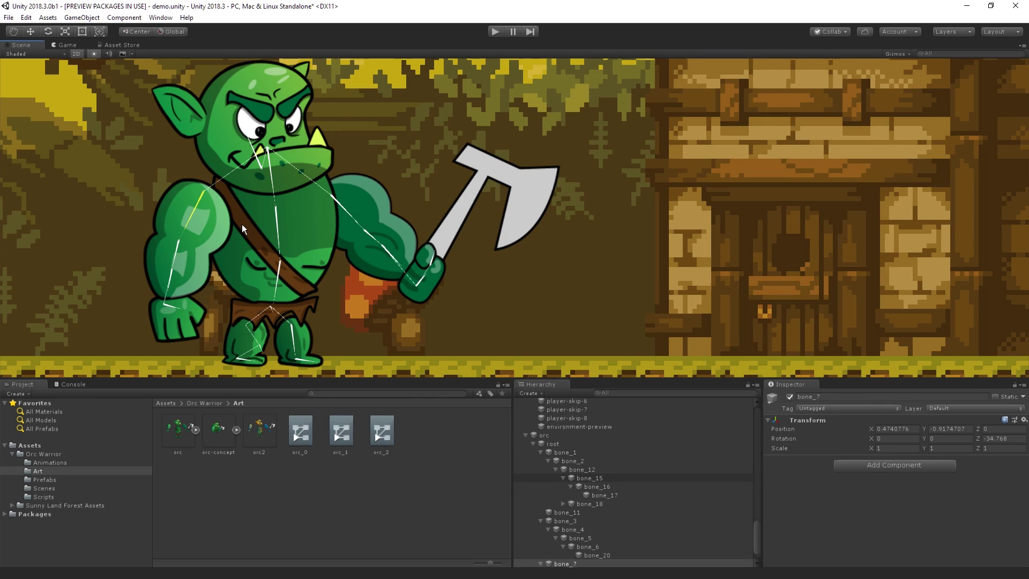
Create an animation clip named "orc attack" for the orc object, saved in the Assets folder.
middle_drag(199, 231, 335, 227)
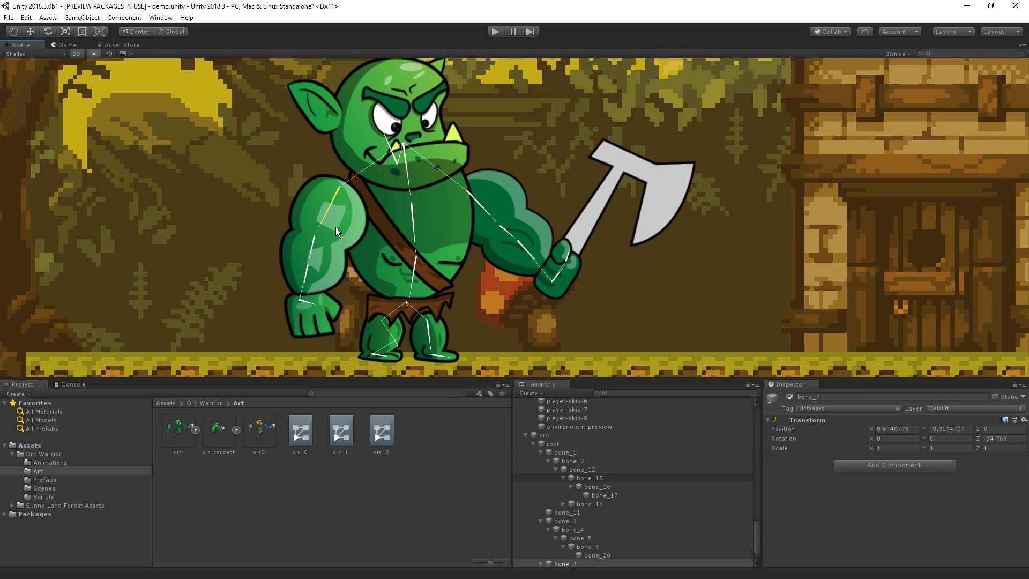
click(559, 428)
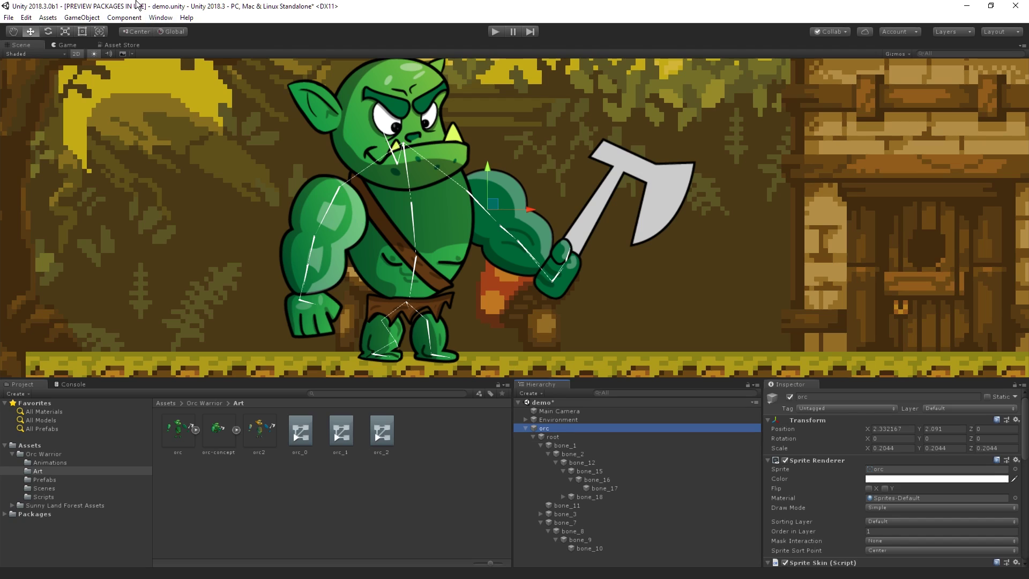
click(167, 21)
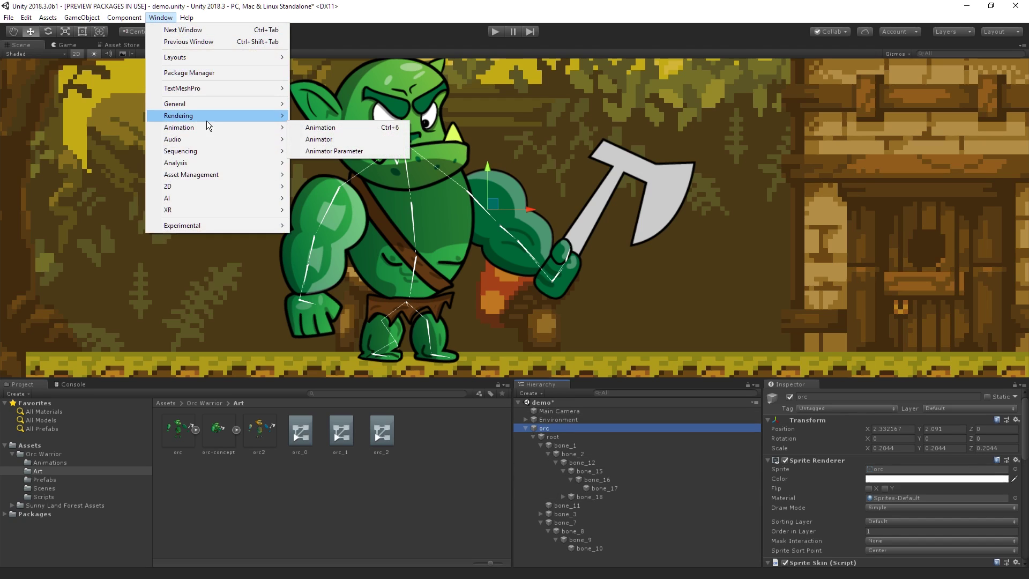
click(352, 130)
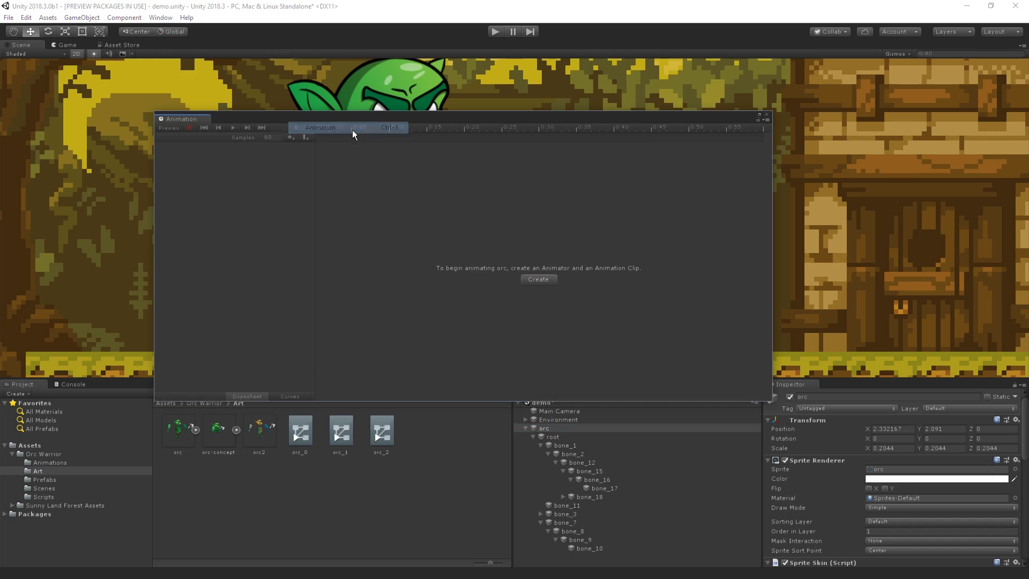
click(538, 279)
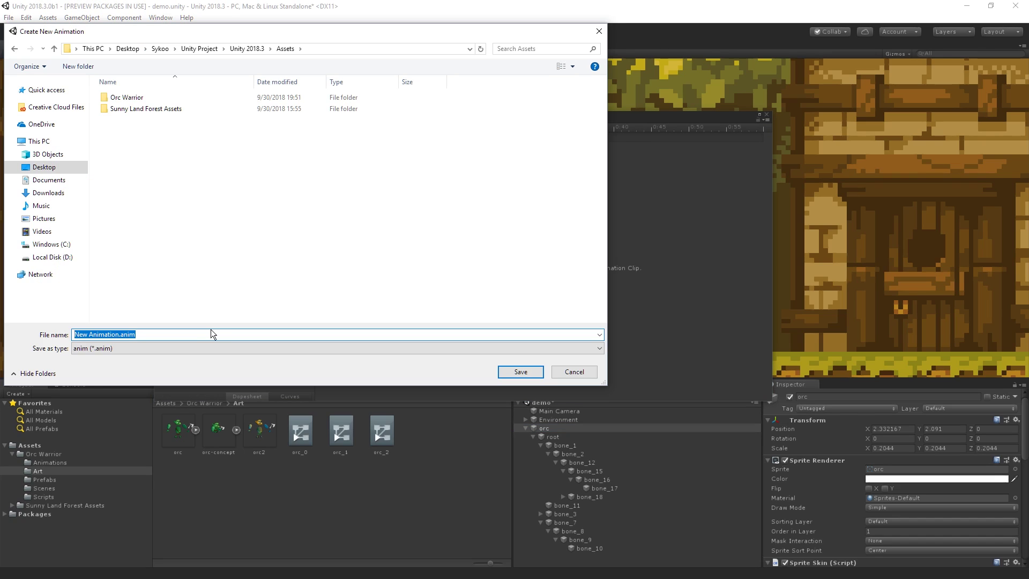
text(orc)
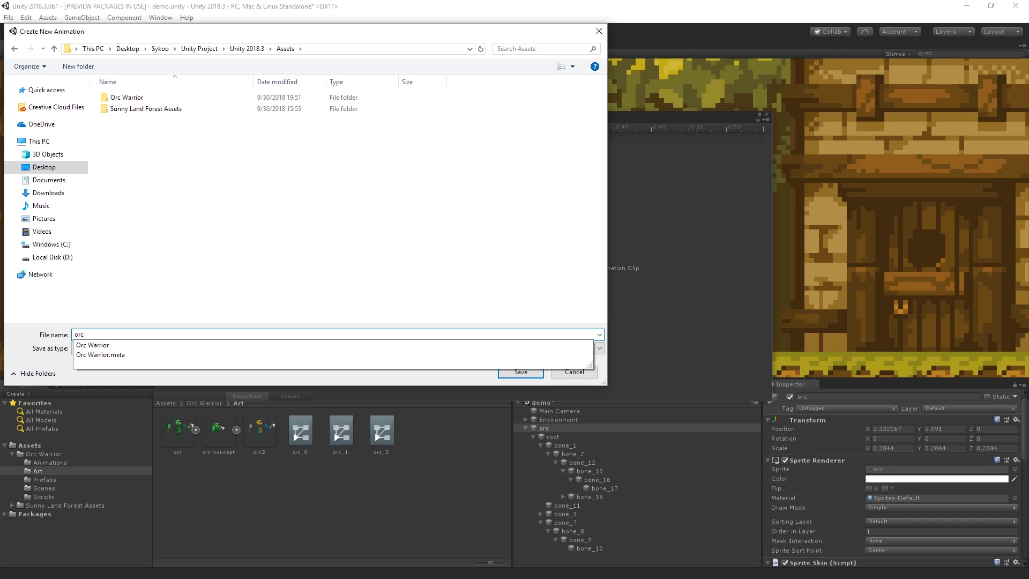
text( attack)
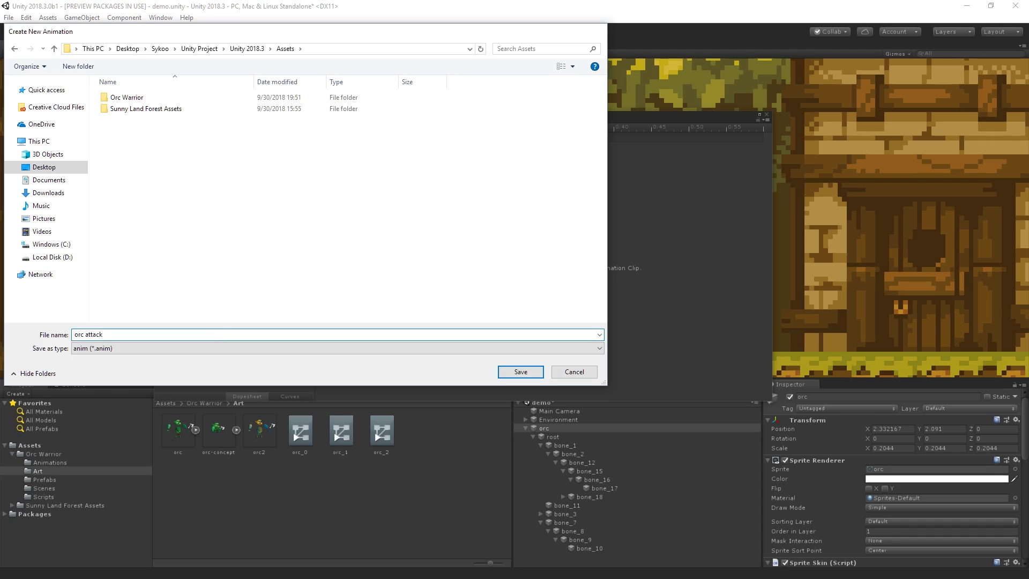
key(Return)
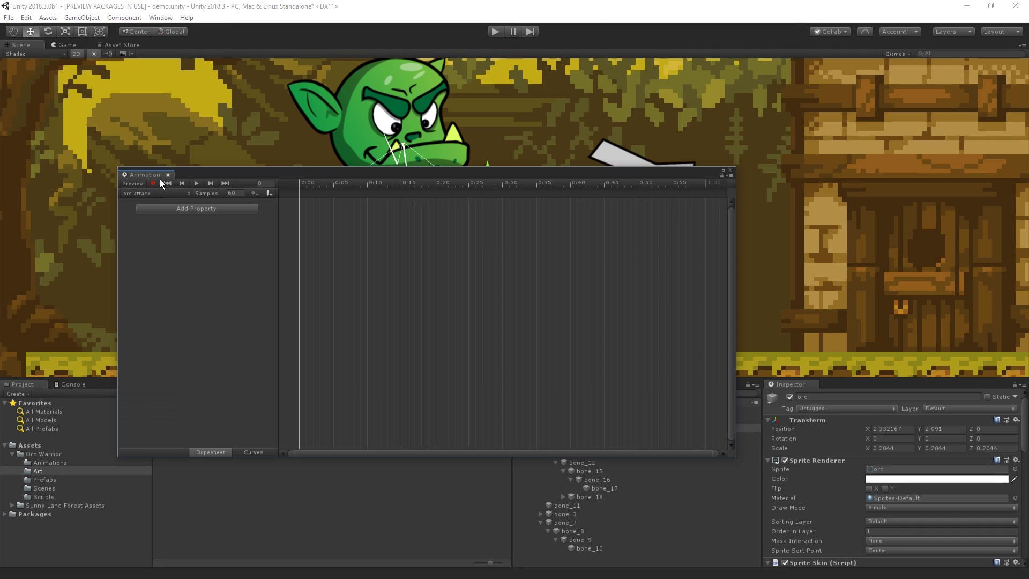
Start recording the orc attack clip and key bone_3 at 0:00 with the axe arm lifted to about 62° Z rotation.
click(154, 184)
drag(342, 173, 282, 310)
drag(491, 215, 514, 207)
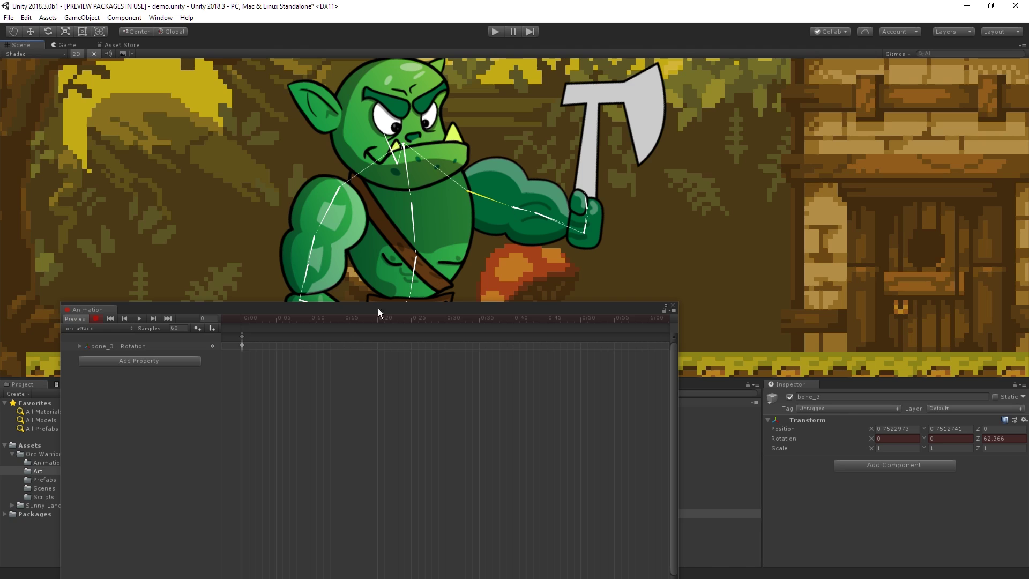
Key bone_3 at frame 45 with the axe arm raised overhead, at about 150° Z rotation.
scroll(423, 340, down, 5)
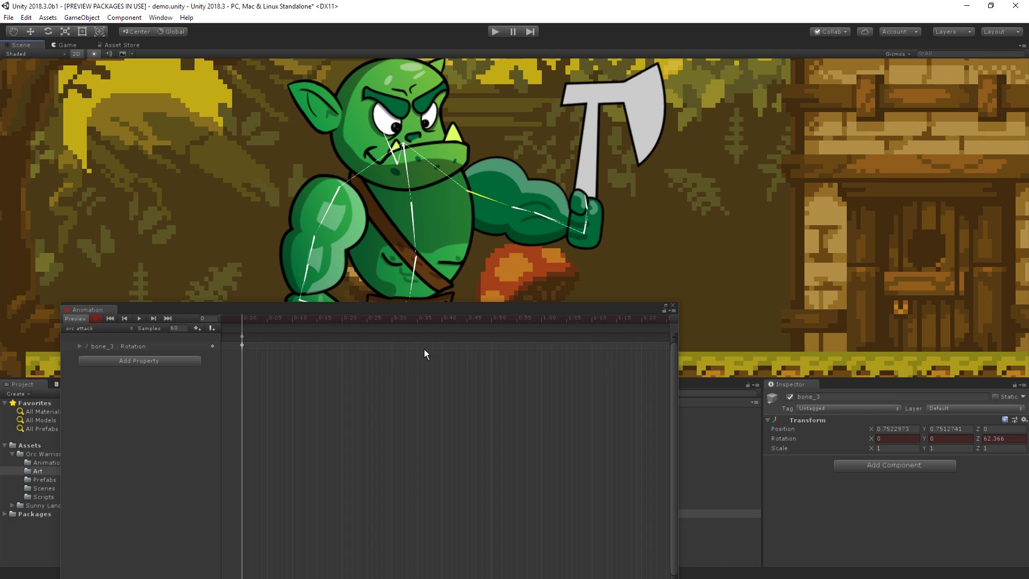
click(435, 321)
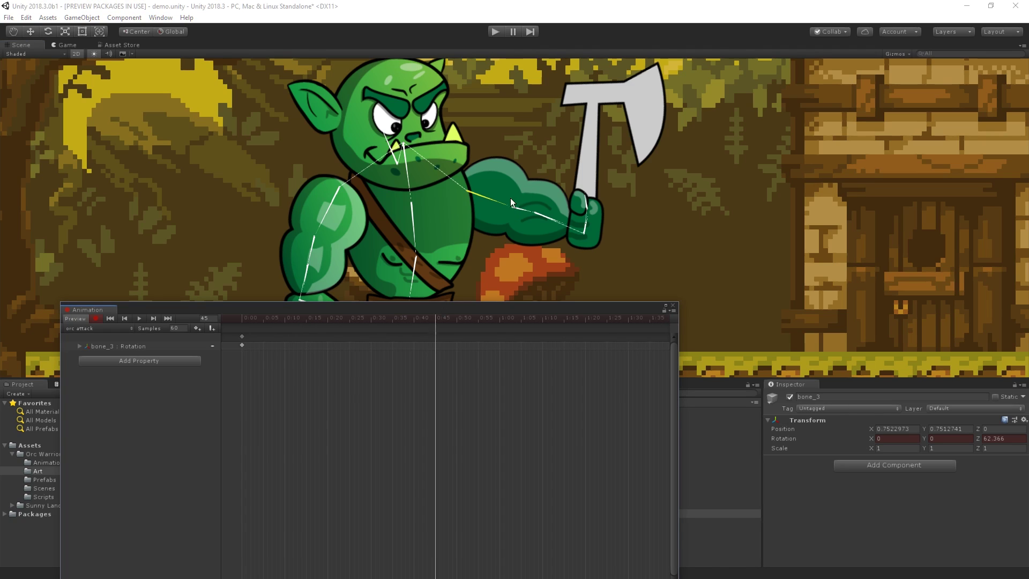
drag(506, 204, 482, 176)
Key the arm, hand and axe bones swung down in front of the orc at frame 60, and preview the clip.
drag(464, 319, 501, 317)
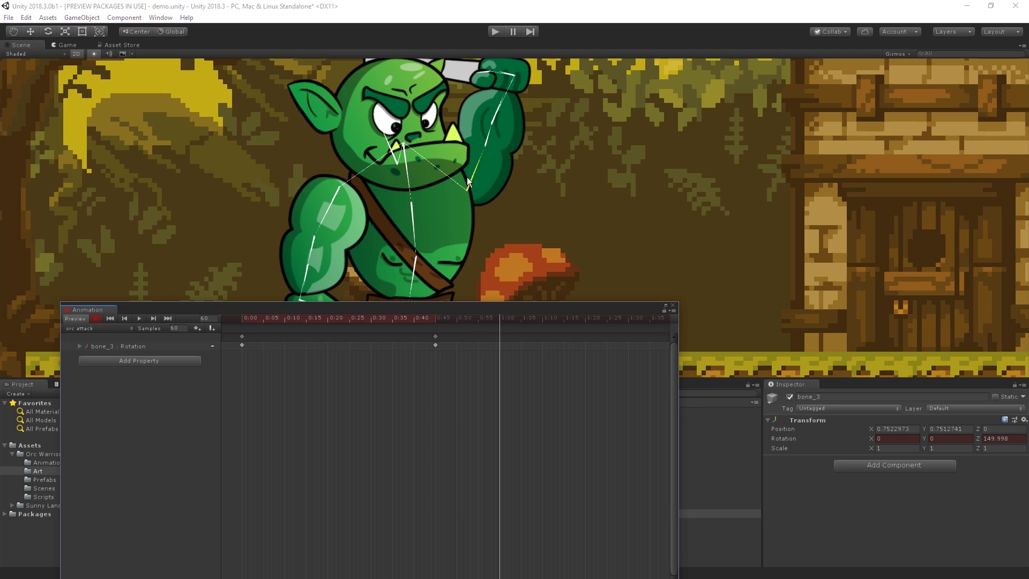
drag(480, 156, 583, 245)
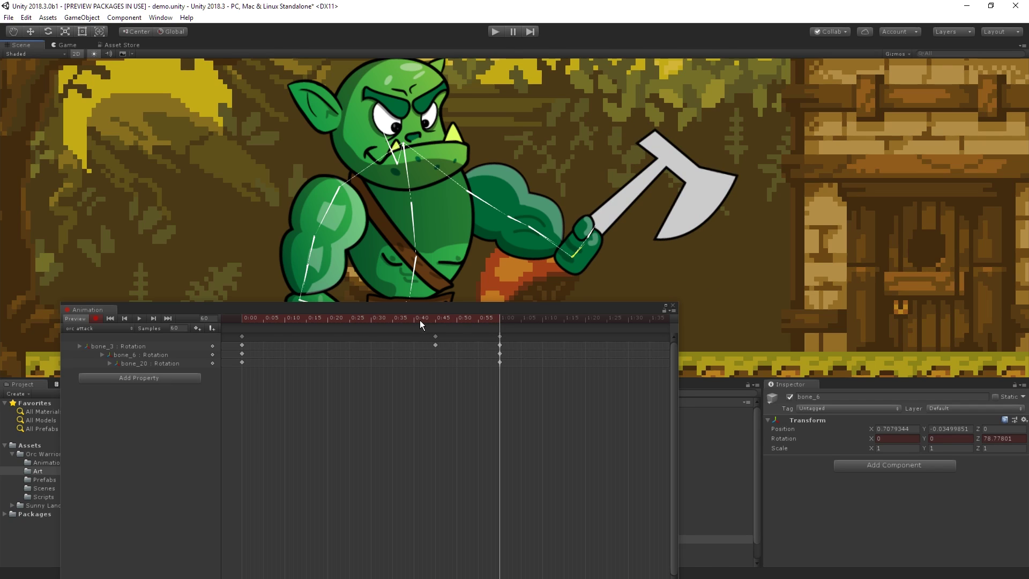
click(139, 319)
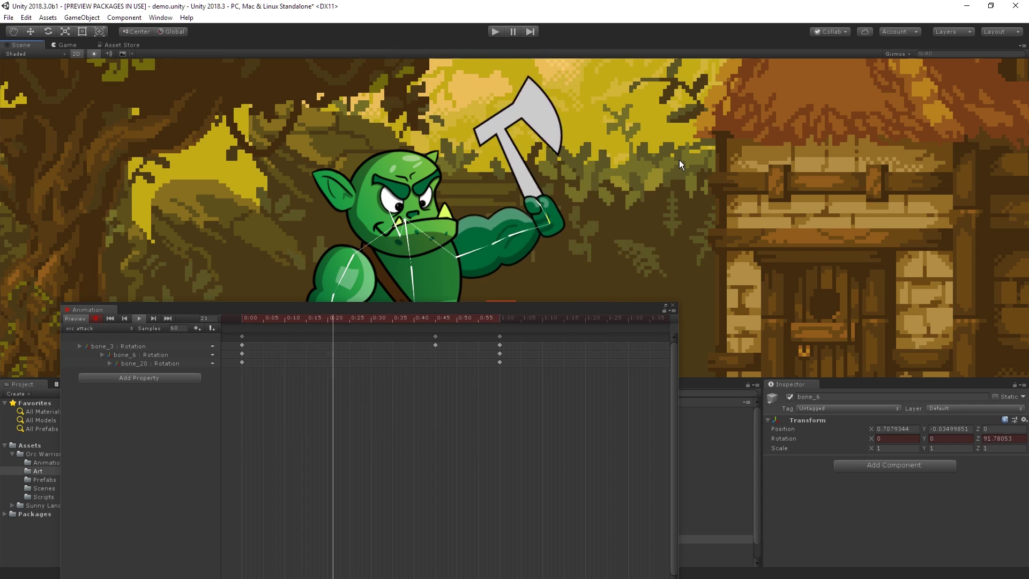
scroll(620, 163, up, 2)
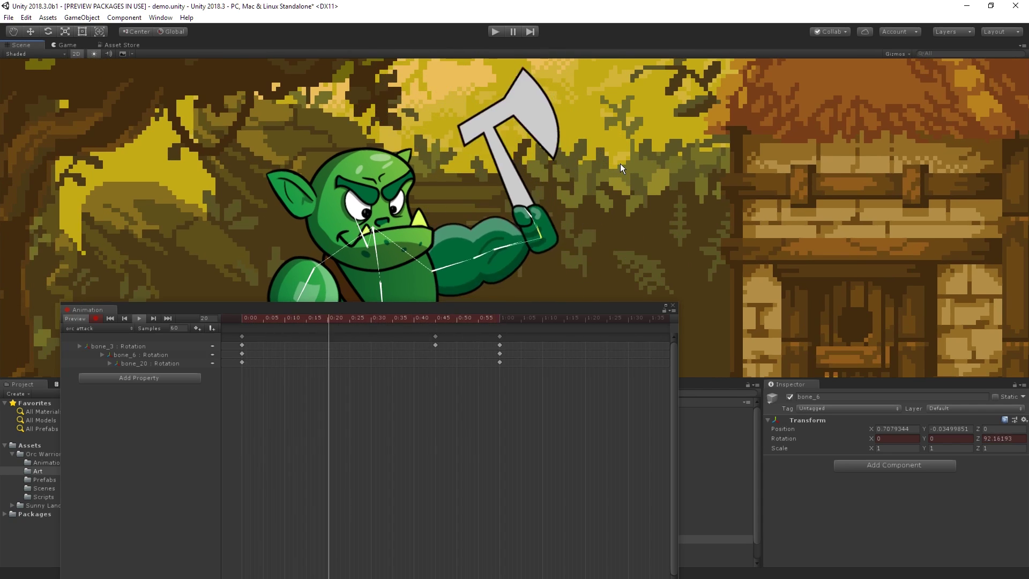
scroll(620, 163, down, 2)
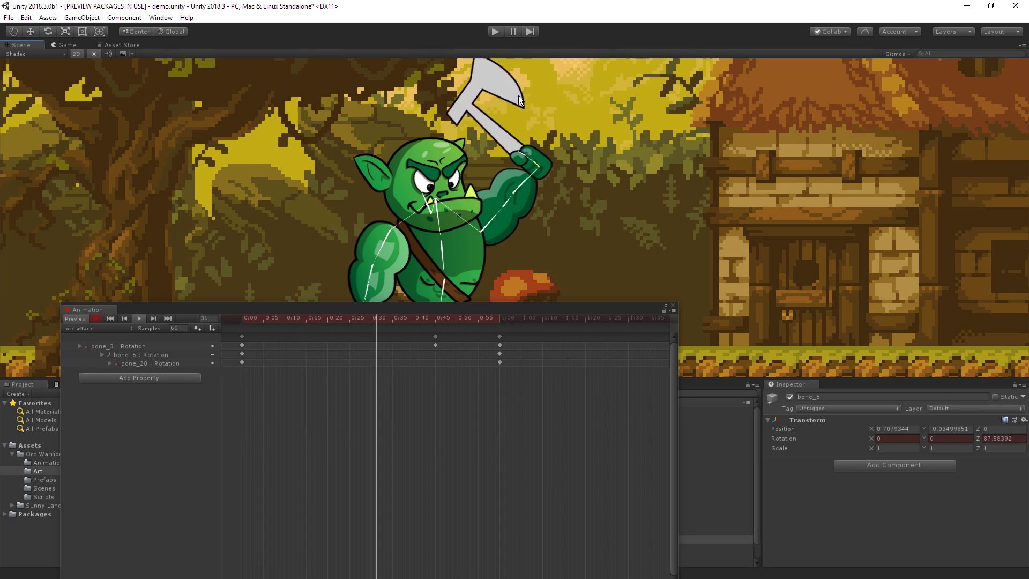
middle_drag(343, 214, 395, 186)
Copy the keyframes of all three bones from 0:00 to 1:15 so the attack returns to its starting pose.
click(242, 337)
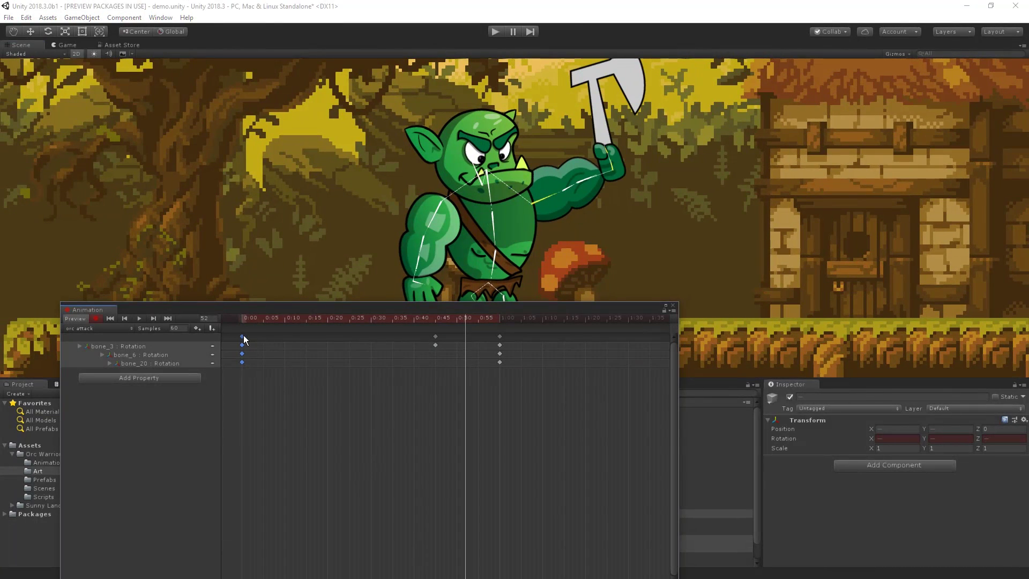
drag(568, 320, 88, 324)
key(ctrl+c)
key(ctrl+v)
Play the orc attack clip with the Animation window moved clear of the orc to watch the full motion.
click(143, 319)
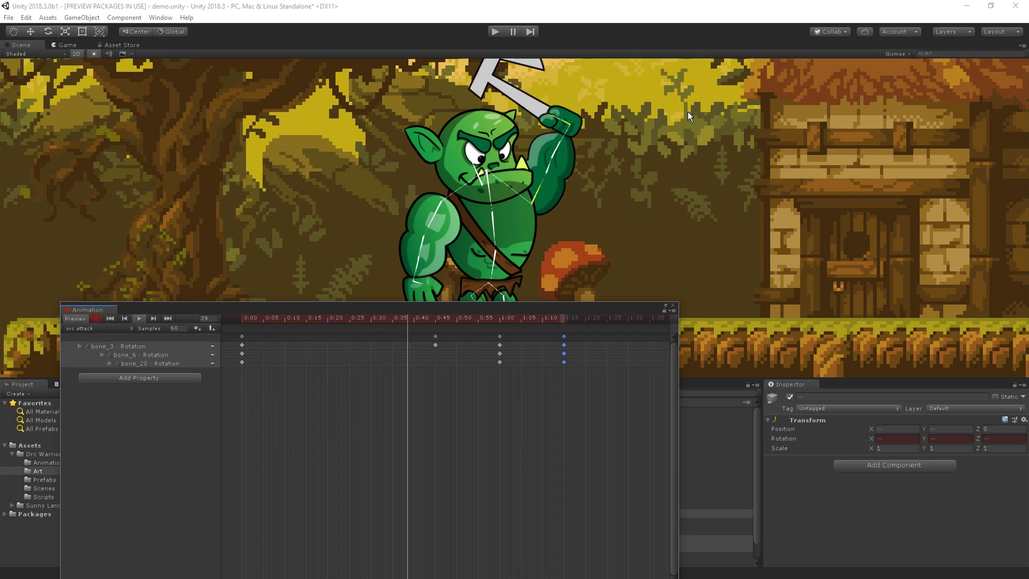
middle_drag(711, 121, 672, 142)
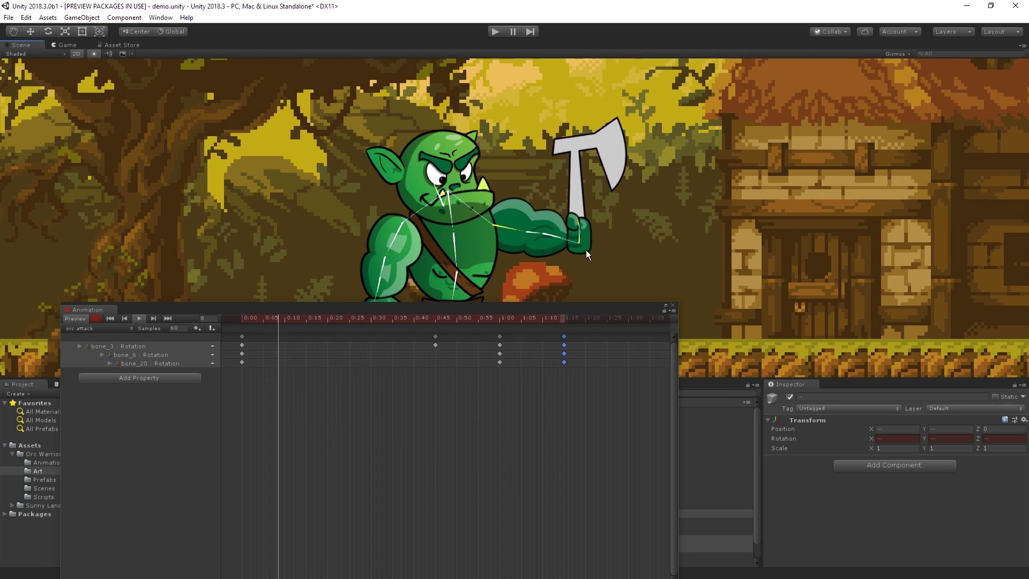
drag(514, 311, 538, 404)
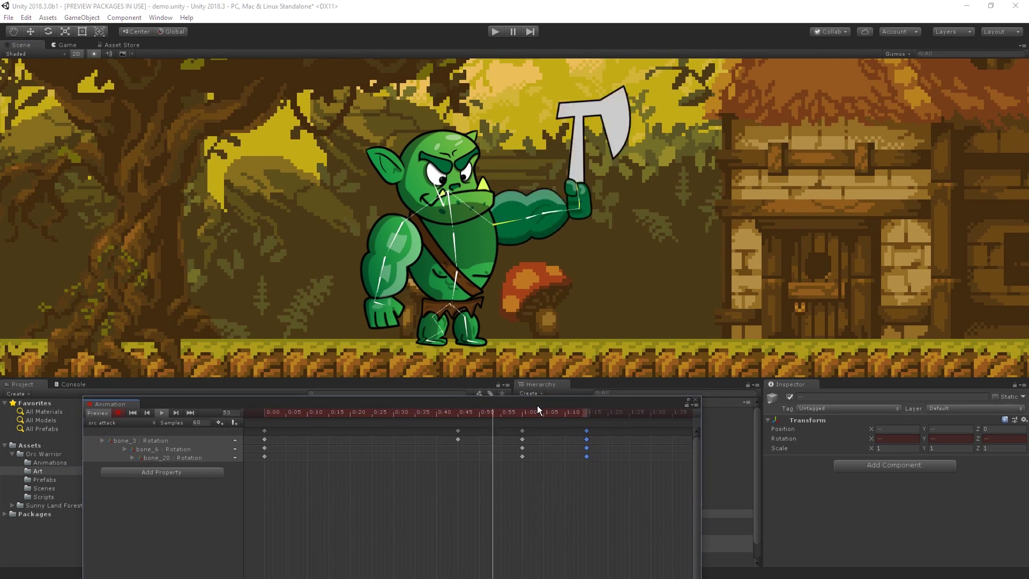